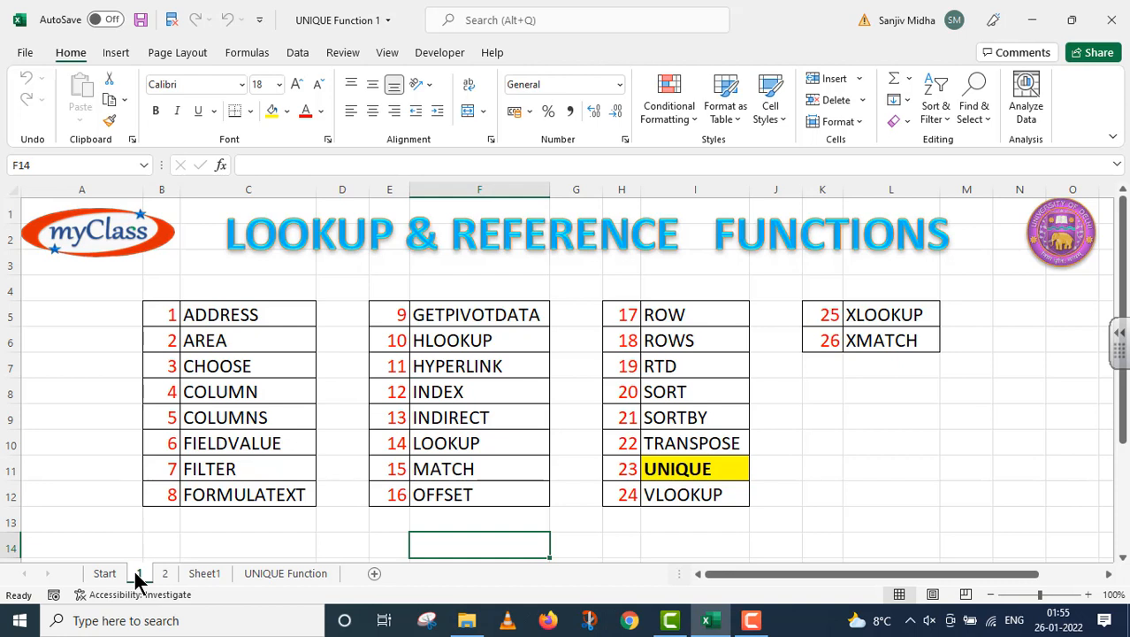
Step: On the UNIQUE Function sheet, extend the yellow fill across the full function description in row 1
{"action": "left_click", "coordinate": [164, 573]}
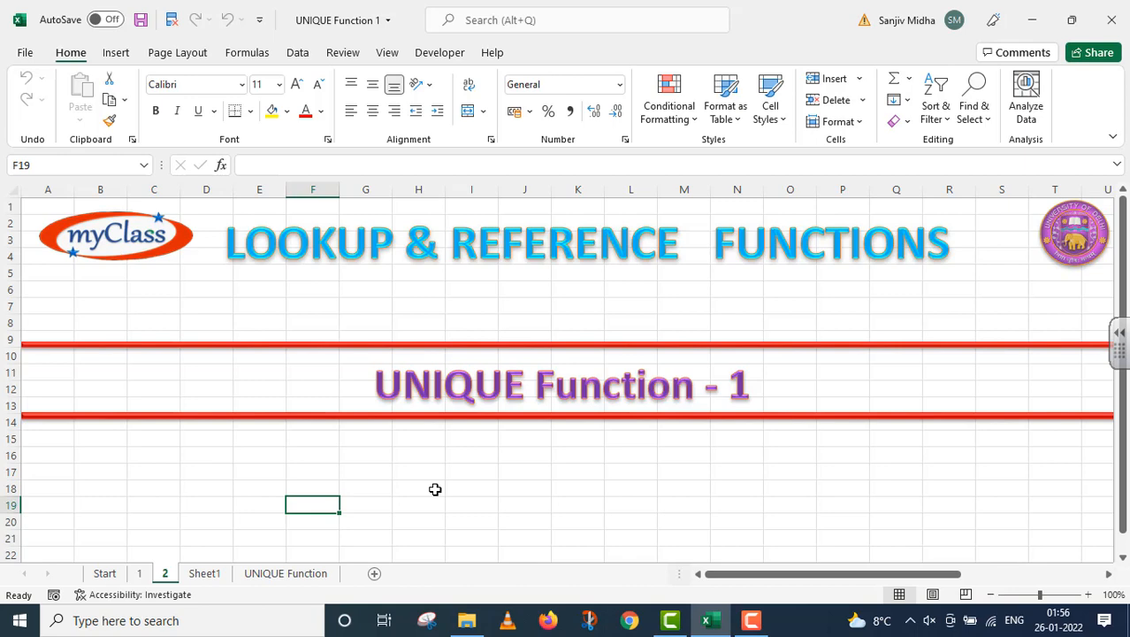
{"action": "left_click", "coordinate": [286, 573]}
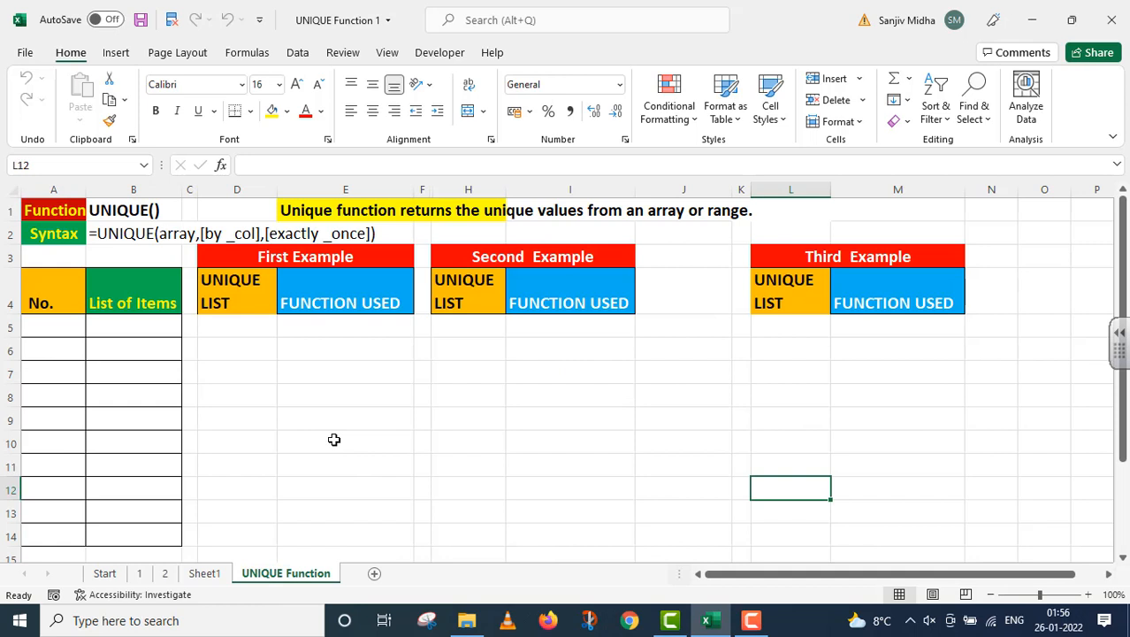
{"action": "left_click", "coordinate": [281, 213]}
{"action": "left_click_drag", "start_coordinate": [386, 213], "coordinate": [746, 212]}
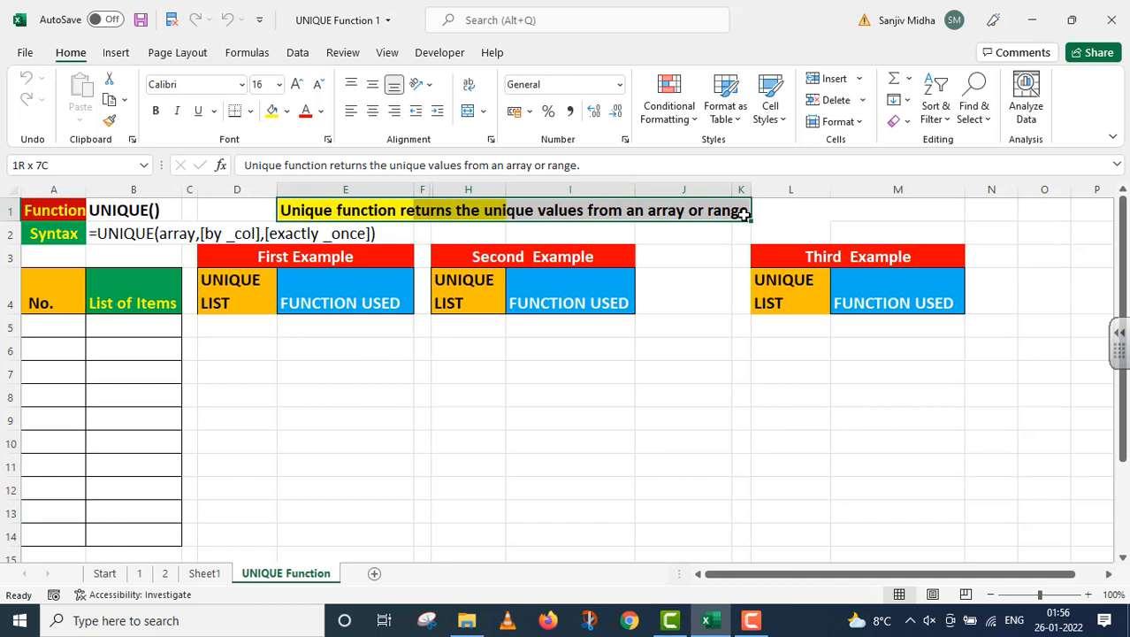
{"action": "left_click", "coordinate": [271, 111]}
{"action": "left_click", "coordinate": [367, 420]}
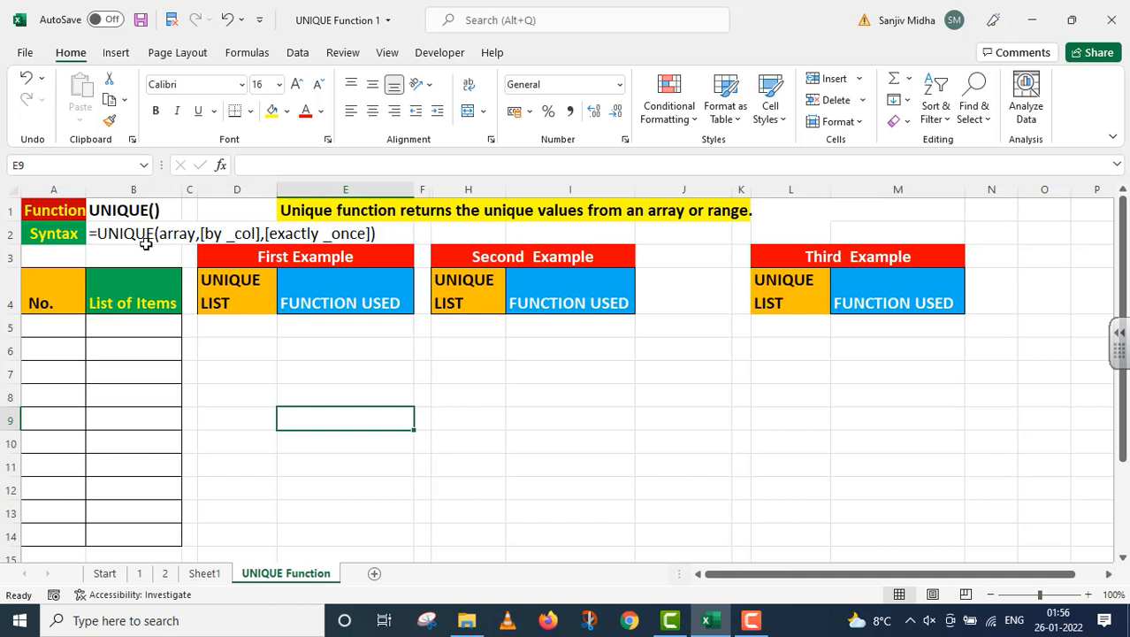
Step: Number the item rows A5:A14 from 1 to 10 as a filled series
{"action": "left_click", "coordinate": [58, 325]}
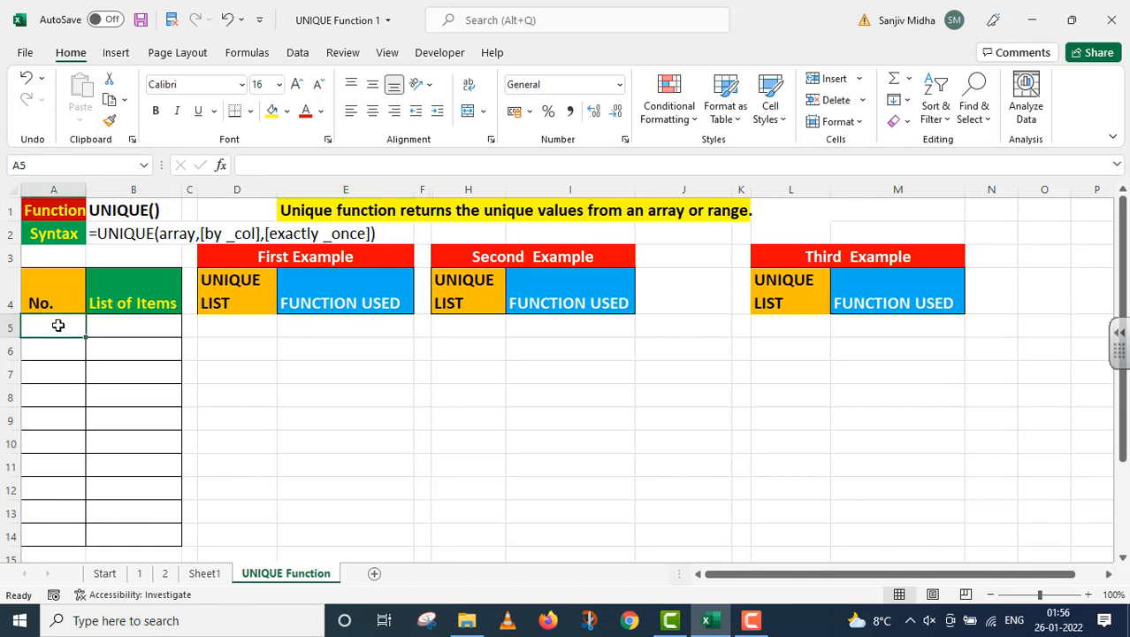
{"action": "type", "text": "1"}
{"action": "left_click", "coordinate": [59, 352]}
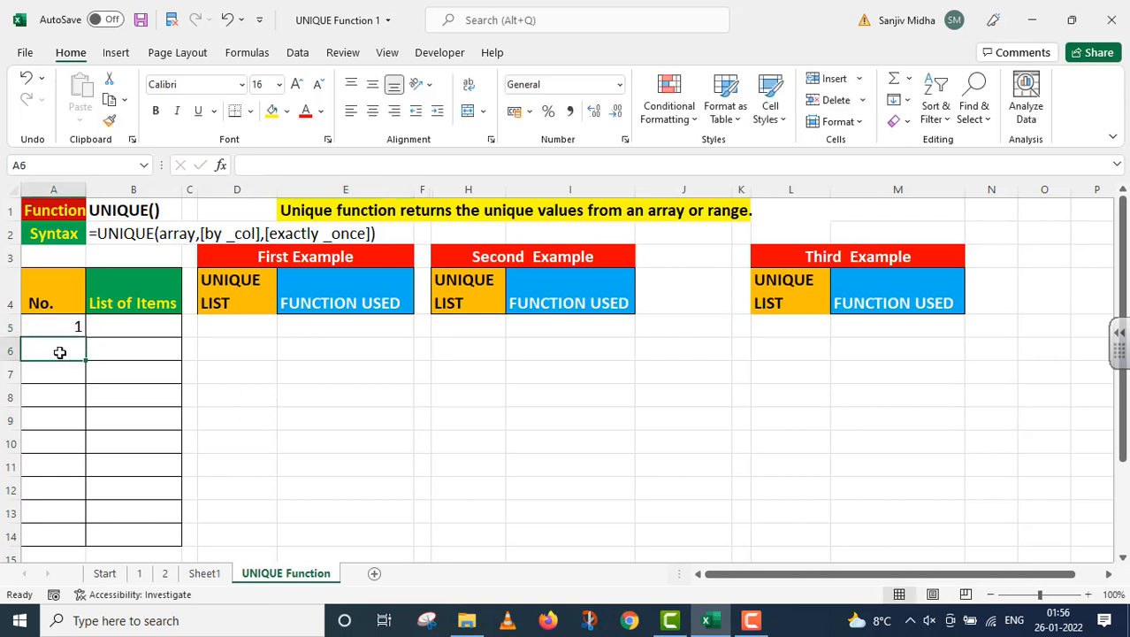
{"action": "type", "text": "2"}
{"action": "left_click_drag", "start_coordinate": [60, 324], "coordinate": [91, 539]}
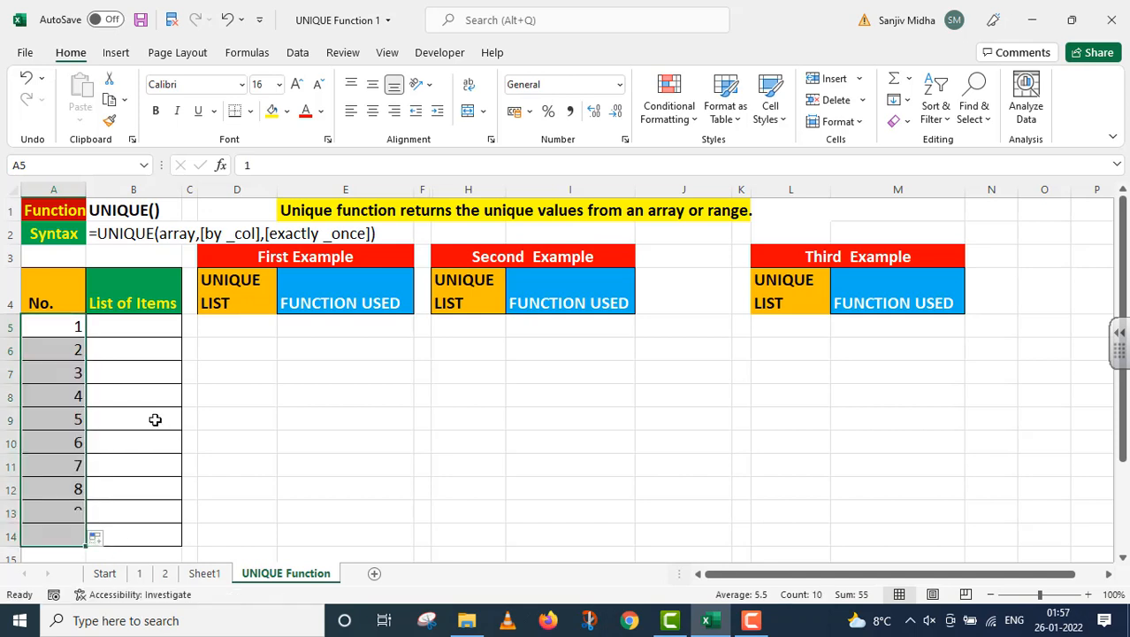
Step: Enter Apple, Banana and Cherry in B5:B7 under List of Items
{"action": "left_click", "coordinate": [126, 329]}
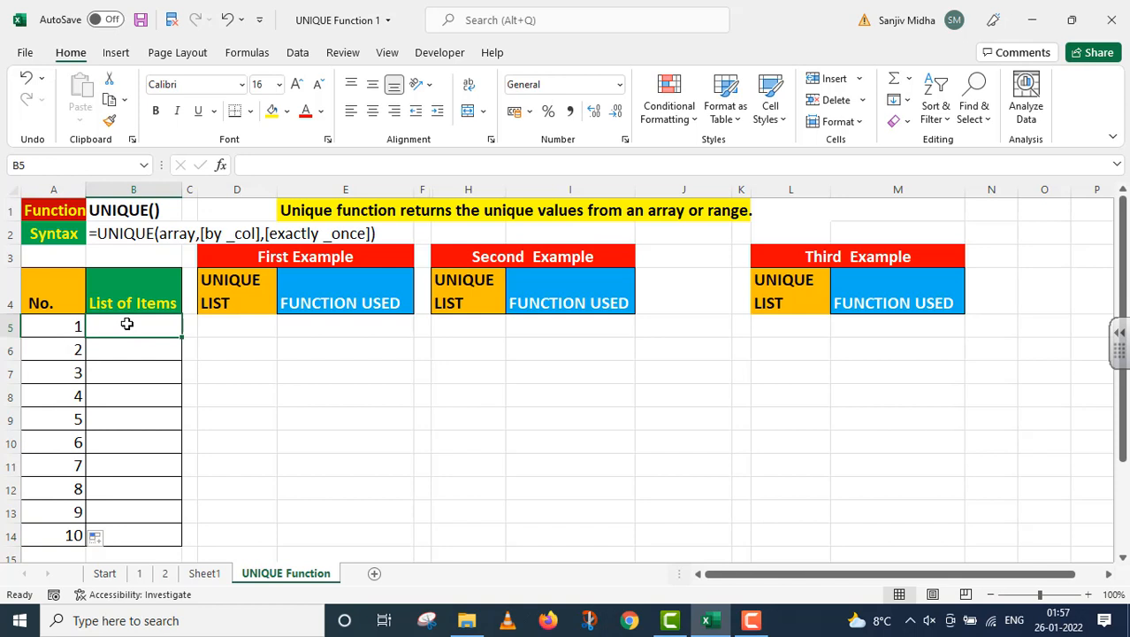
{"action": "type", "text": "Apple"}
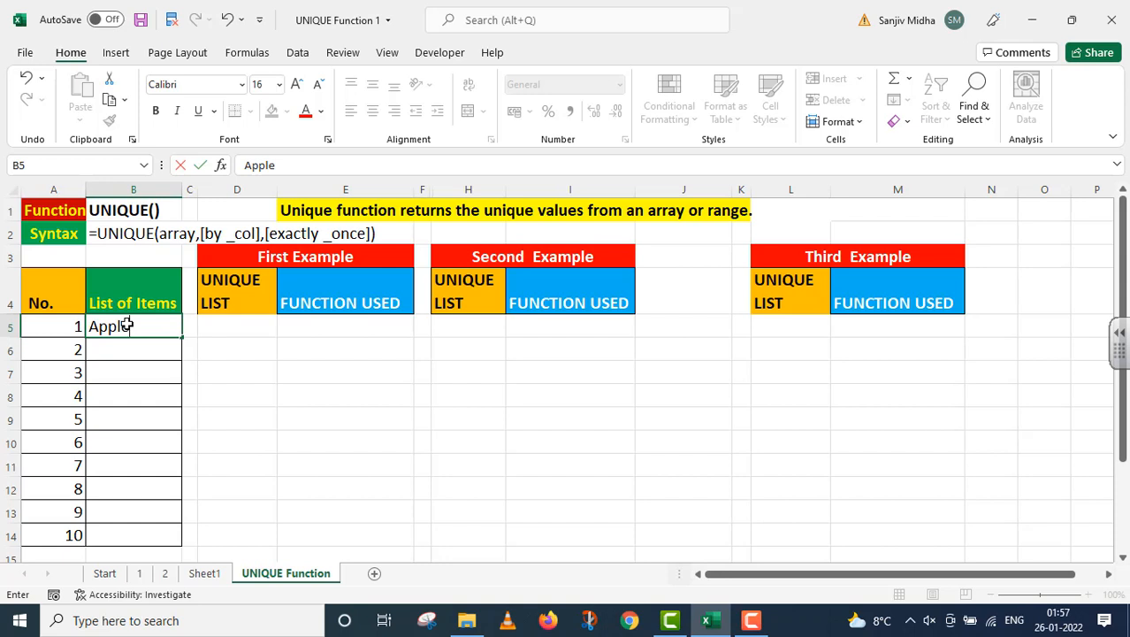
{"action": "left_click", "coordinate": [116, 350]}
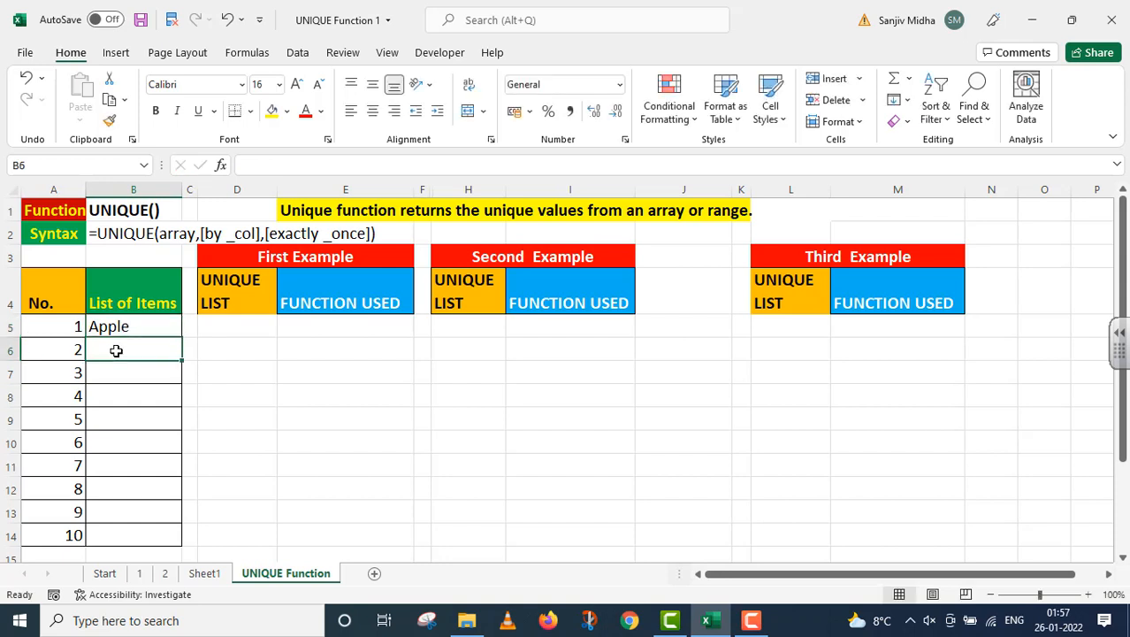
{"action": "type", "text": "Ban"}
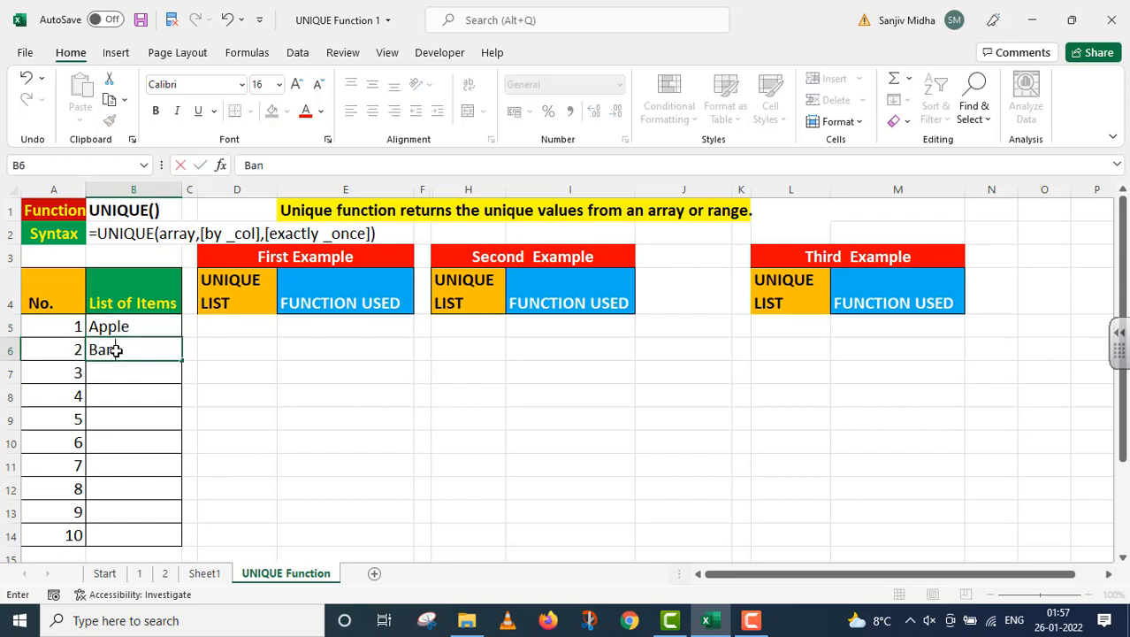
{"action": "type", "text": "ana"}
{"action": "left_click", "coordinate": [104, 366]}
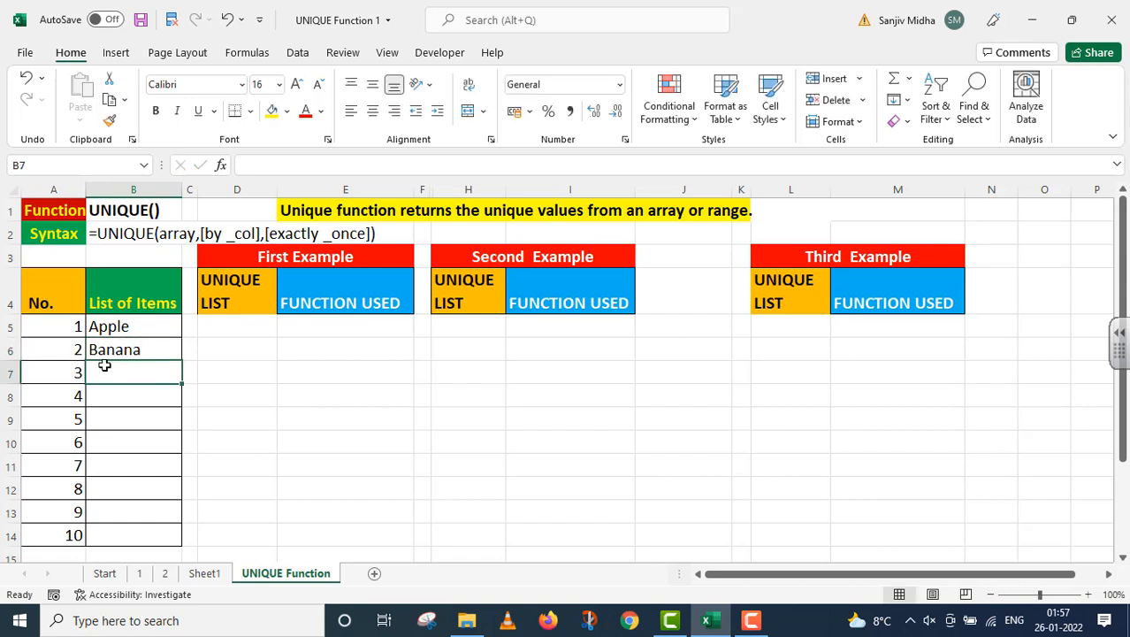
{"action": "type", "text": "Cherry"}
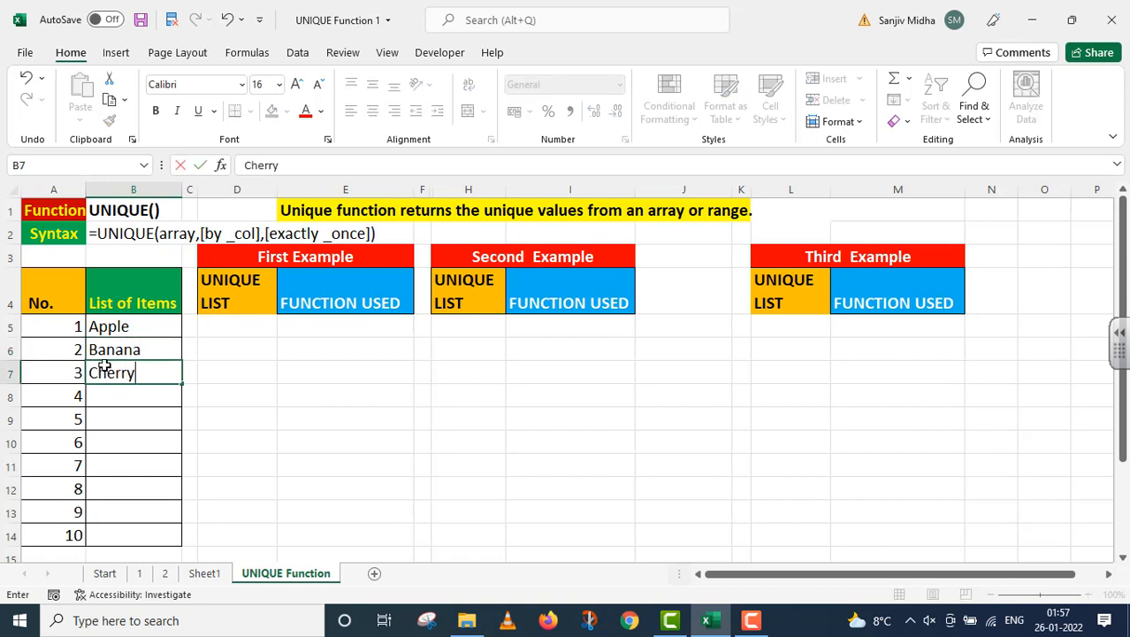
{"action": "key", "text": "Return"}
Step: Copy the three fruits from B5:B7 into B8:B10 and B11:B13, and enter Kivi in B14
{"action": "left_click_drag", "start_coordinate": [126, 325], "coordinate": [159, 386]}
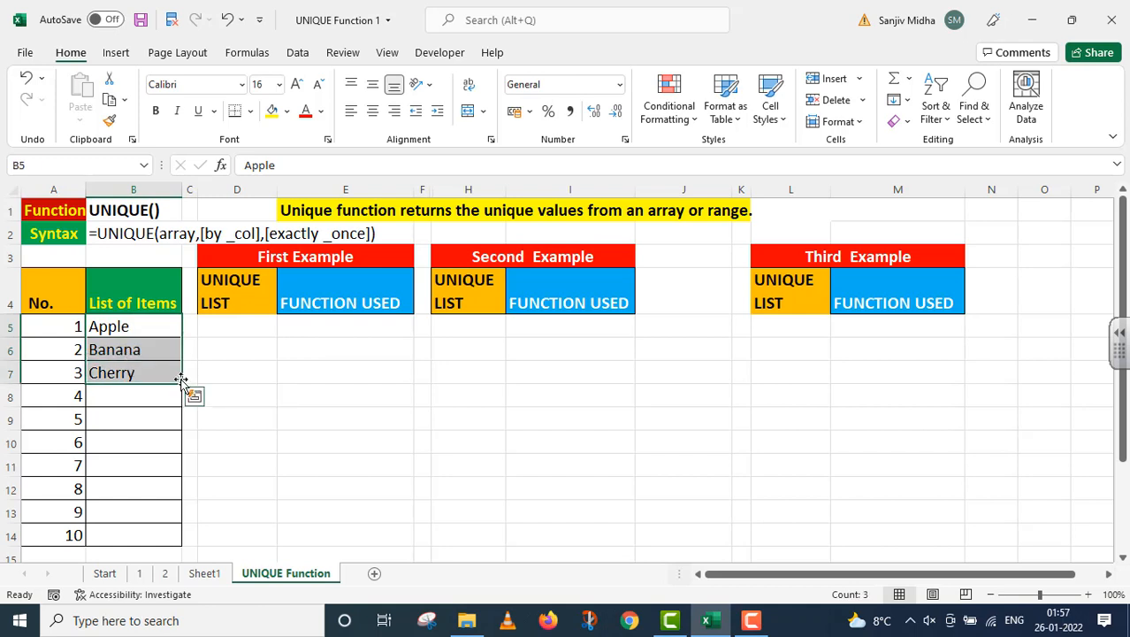
{"action": "key", "text": "ctrl+c"}
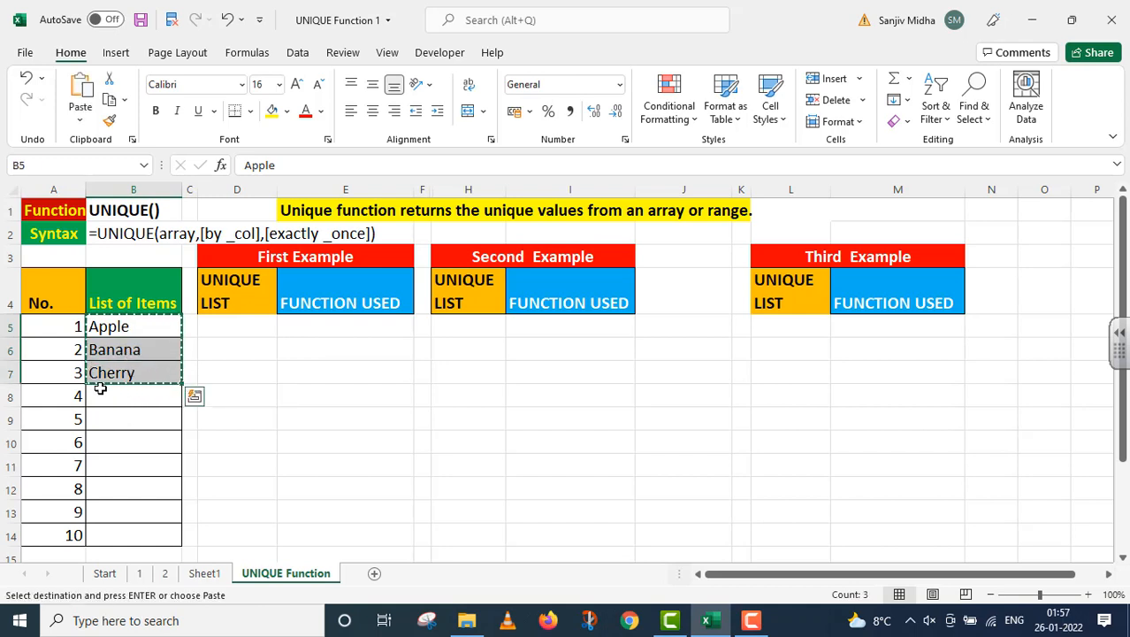
{"action": "left_click", "coordinate": [101, 394]}
{"action": "key", "text": "ctrl+v"}
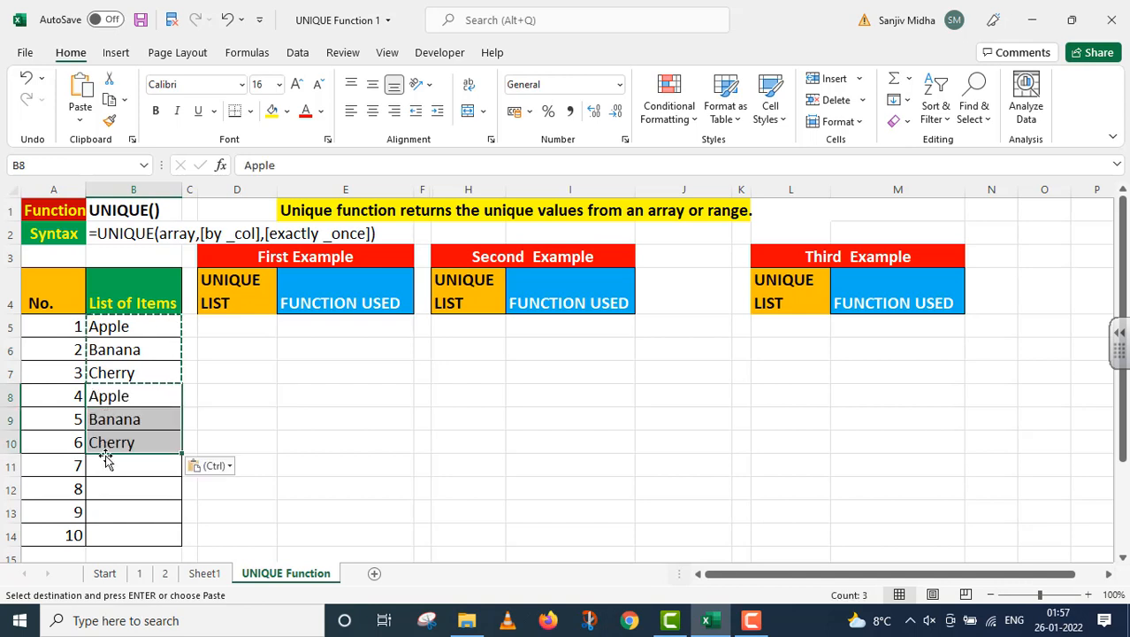
{"action": "left_click", "coordinate": [105, 466]}
{"action": "key", "text": "ctrl+v"}
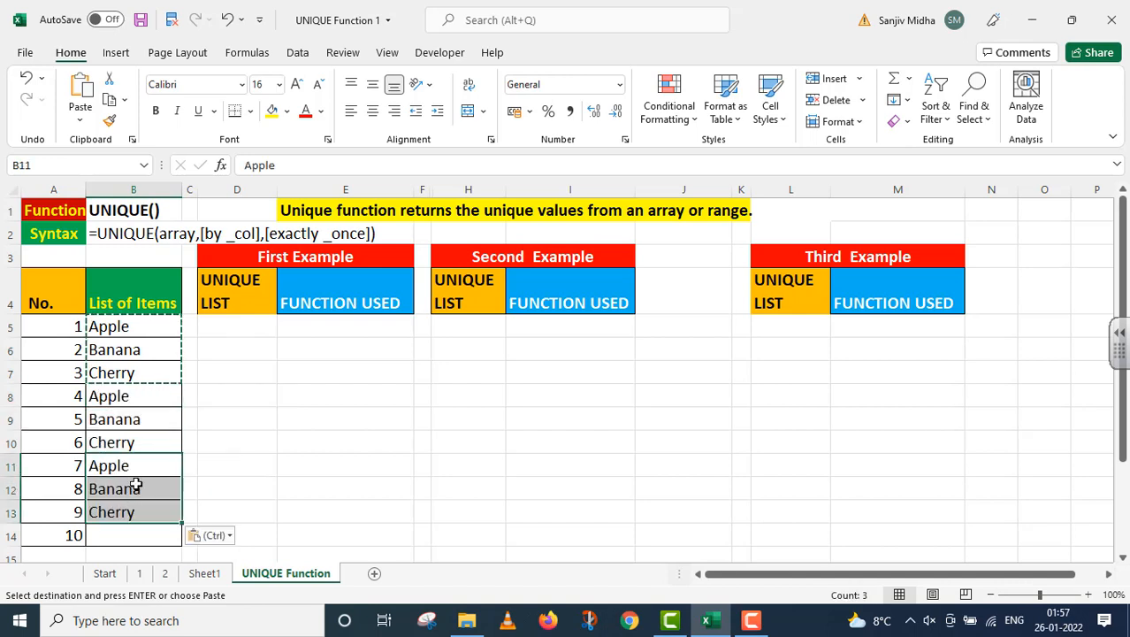
{"action": "left_click", "coordinate": [111, 534]}
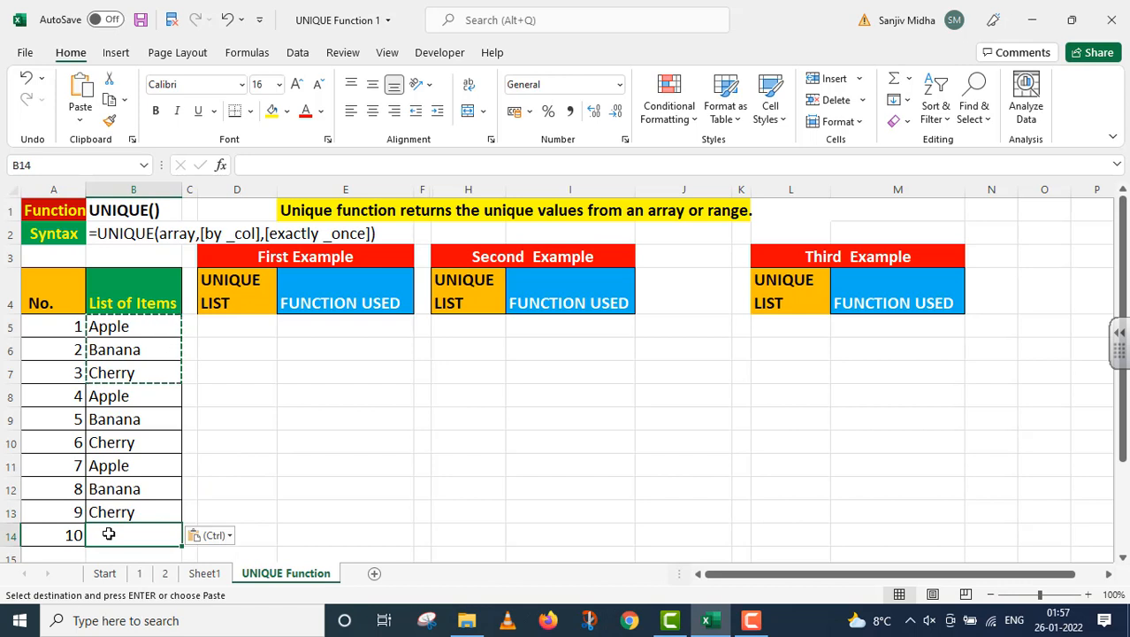
{"action": "type", "text": "Kivi"}
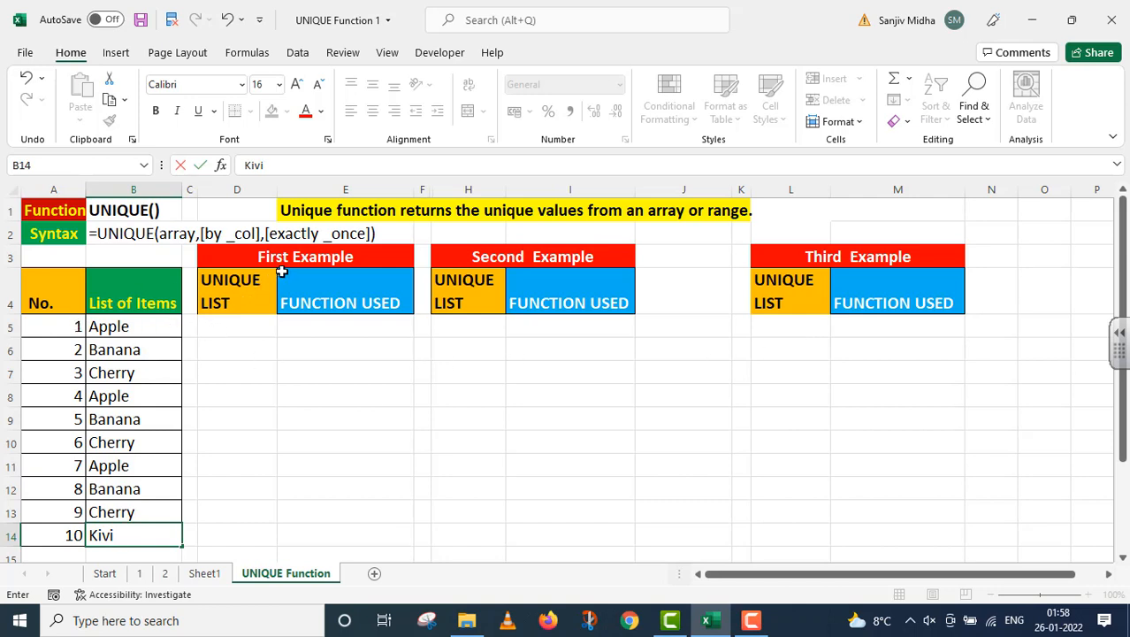
Step: Enter the formula =UNIQUE(B5:B14) in D5 for the first example's unique list
{"action": "left_click", "coordinate": [235, 325]}
{"action": "double_click", "coordinate": [235, 326]}
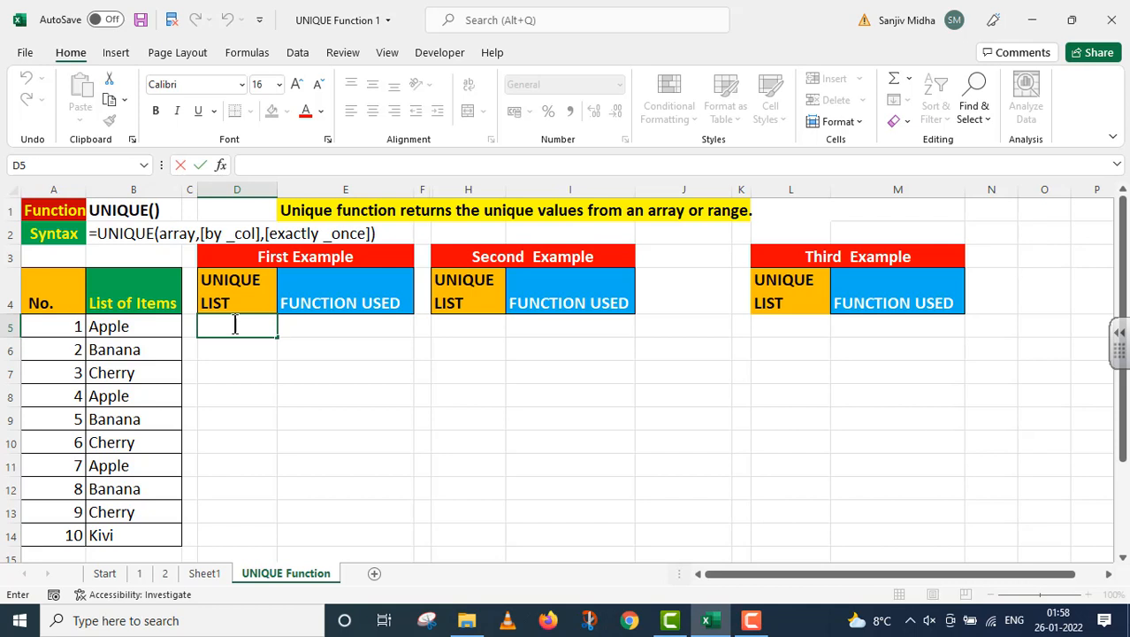
{"action": "type", "text": "="}
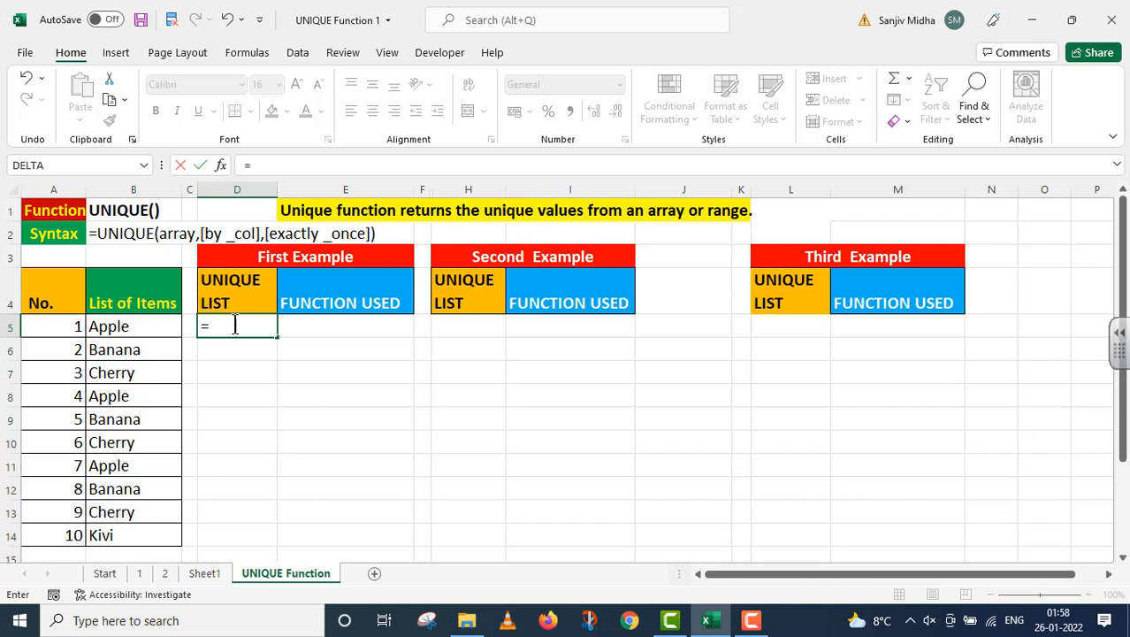
{"action": "type", "text": "UNI"}
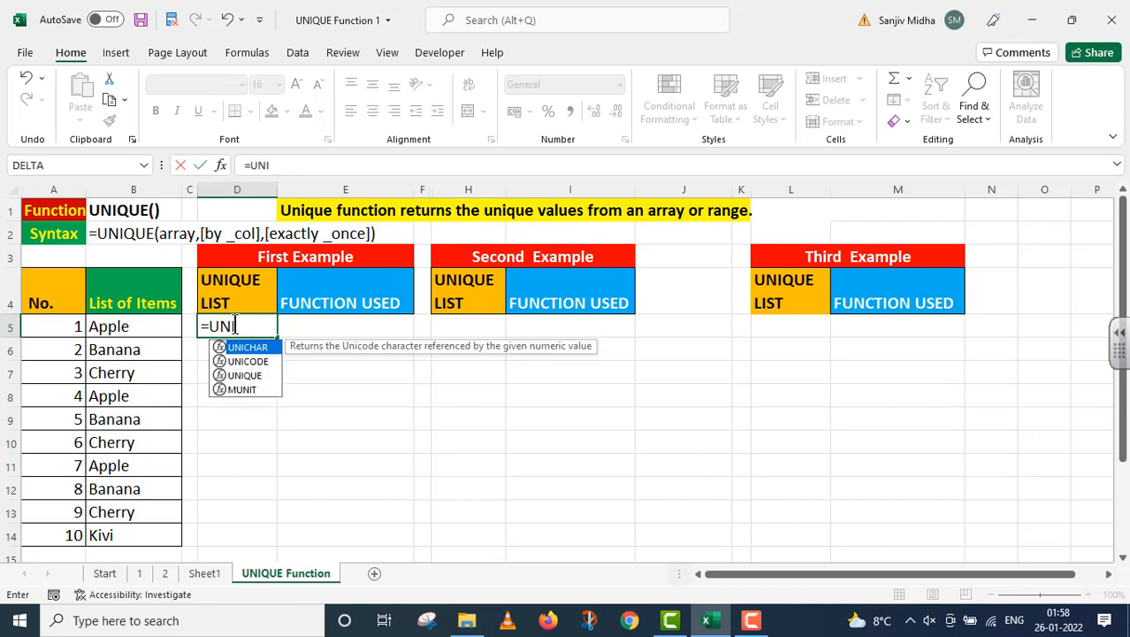
{"action": "double_click", "coordinate": [250, 375]}
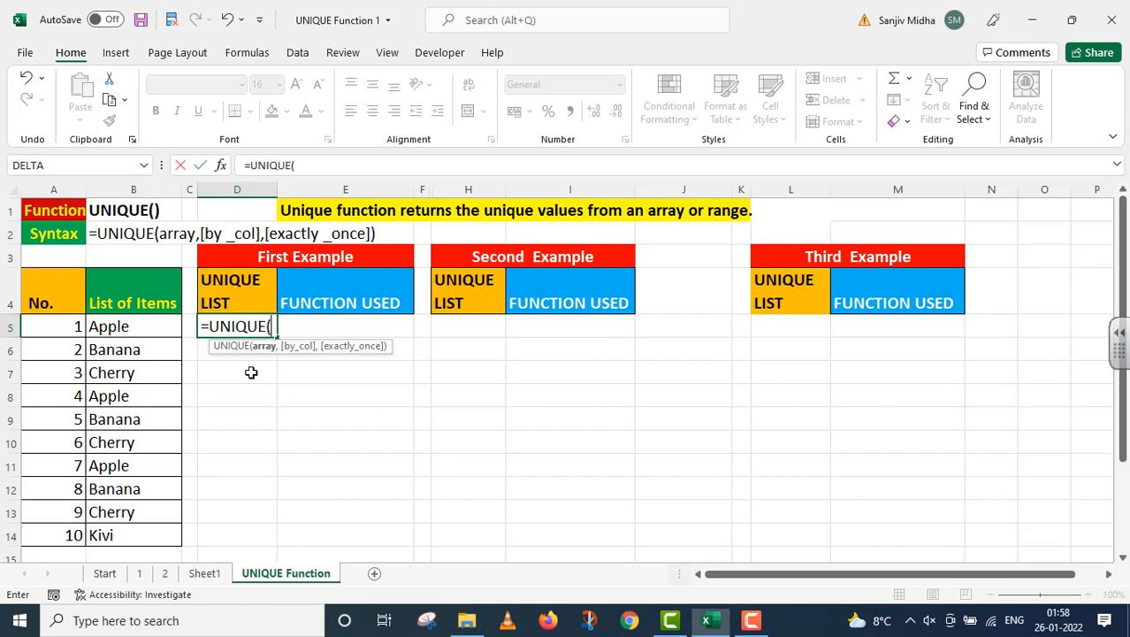
{"action": "left_click", "coordinate": [122, 328]}
{"action": "left_click_drag", "start_coordinate": [122, 328], "coordinate": [127, 533]}
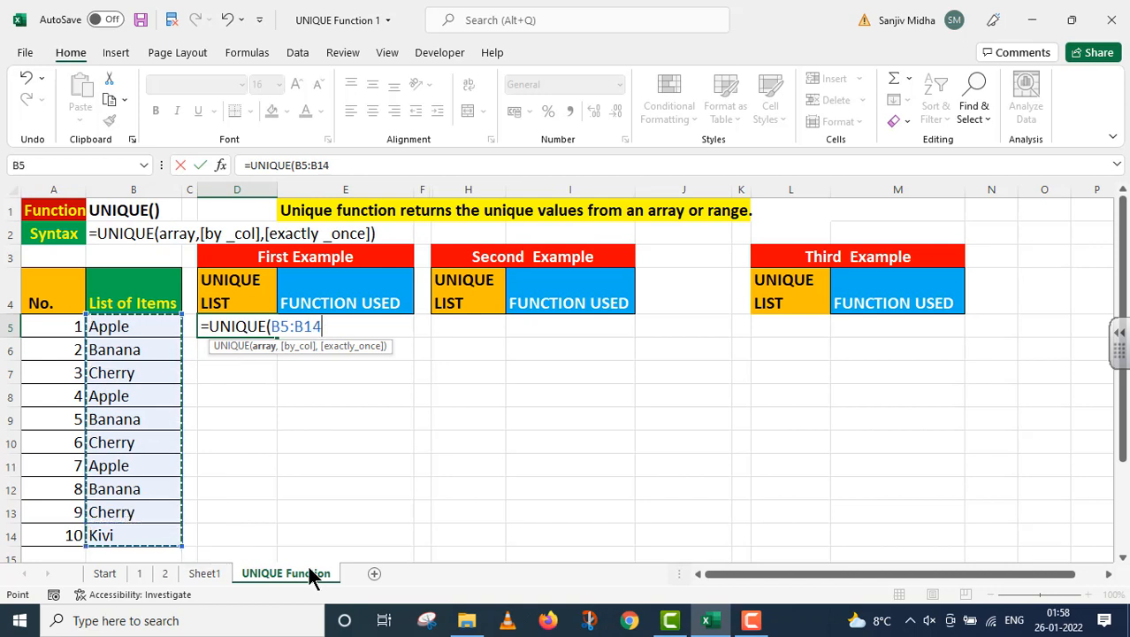
{"action": "type", "text": ")"}
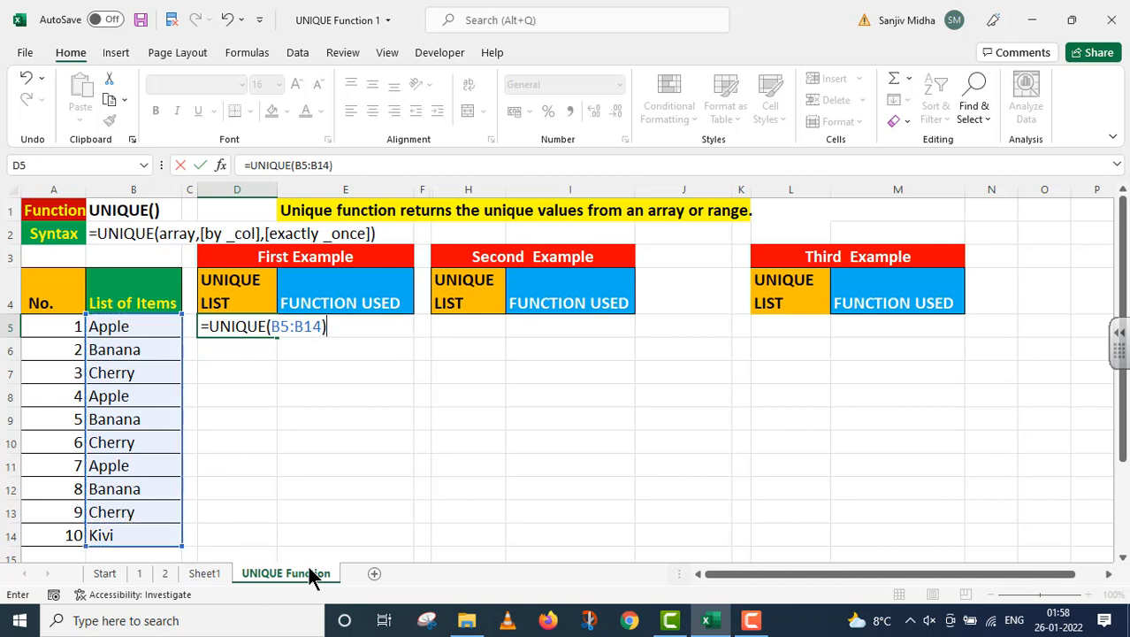
{"action": "key", "text": "Return"}
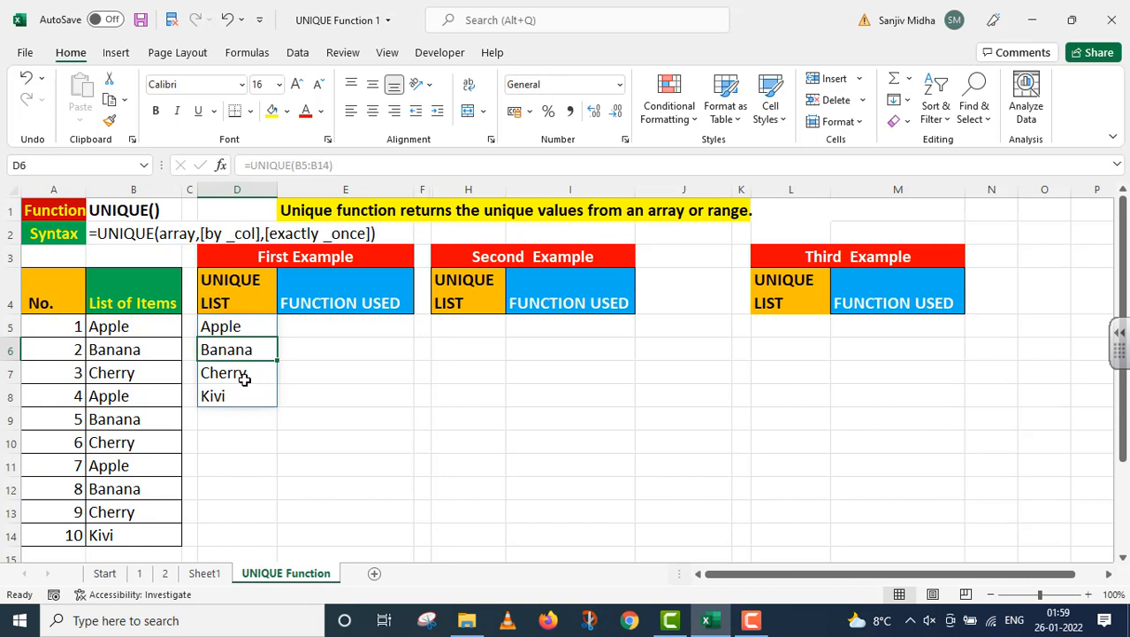
Step: Copy the formula from D5 into E5 as plain text with a leading apostrophe, '=UNIQUE(B5:B14), to document the function used
{"action": "left_click", "coordinate": [245, 328]}
{"action": "left_click", "coordinate": [348, 164]}
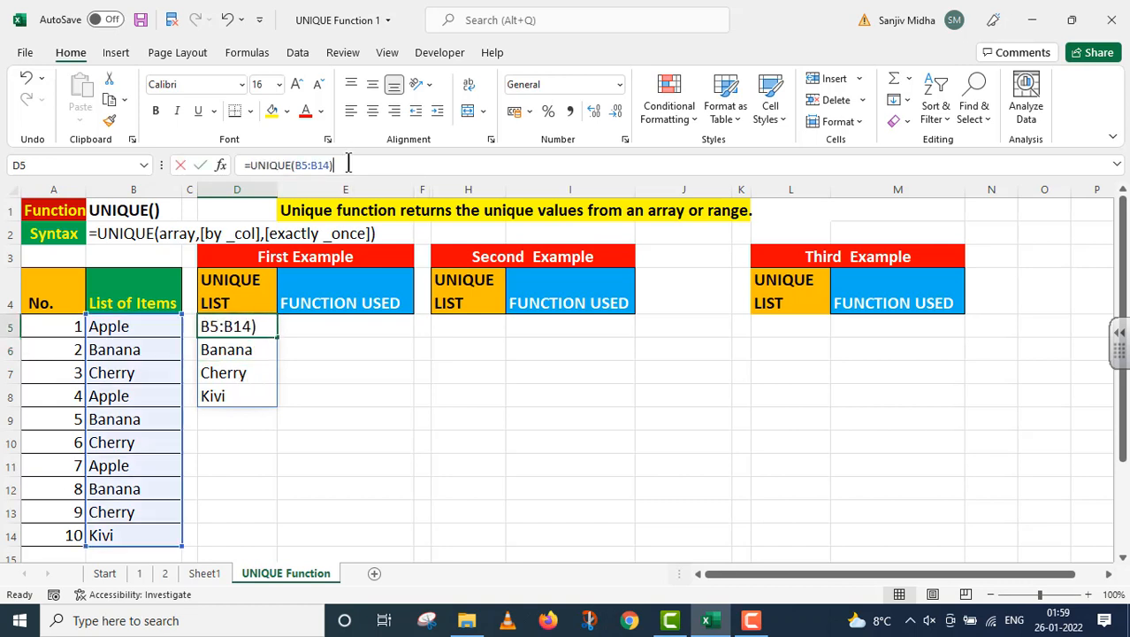
{"action": "left_click_drag", "start_coordinate": [348, 165], "coordinate": [226, 187]}
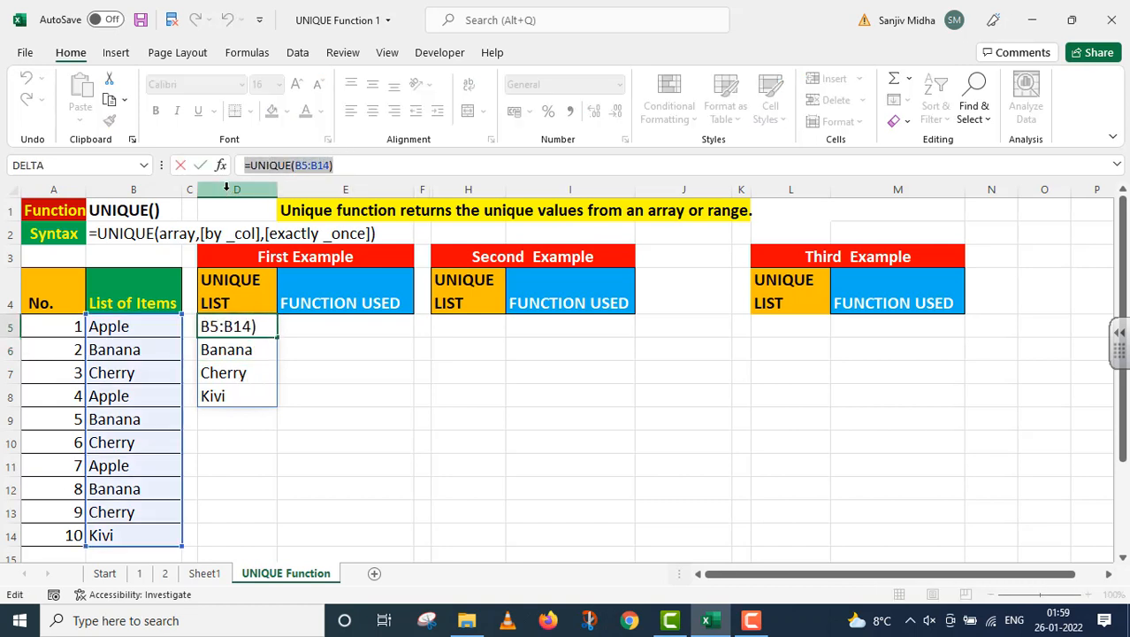
{"action": "key", "text": "Return"}
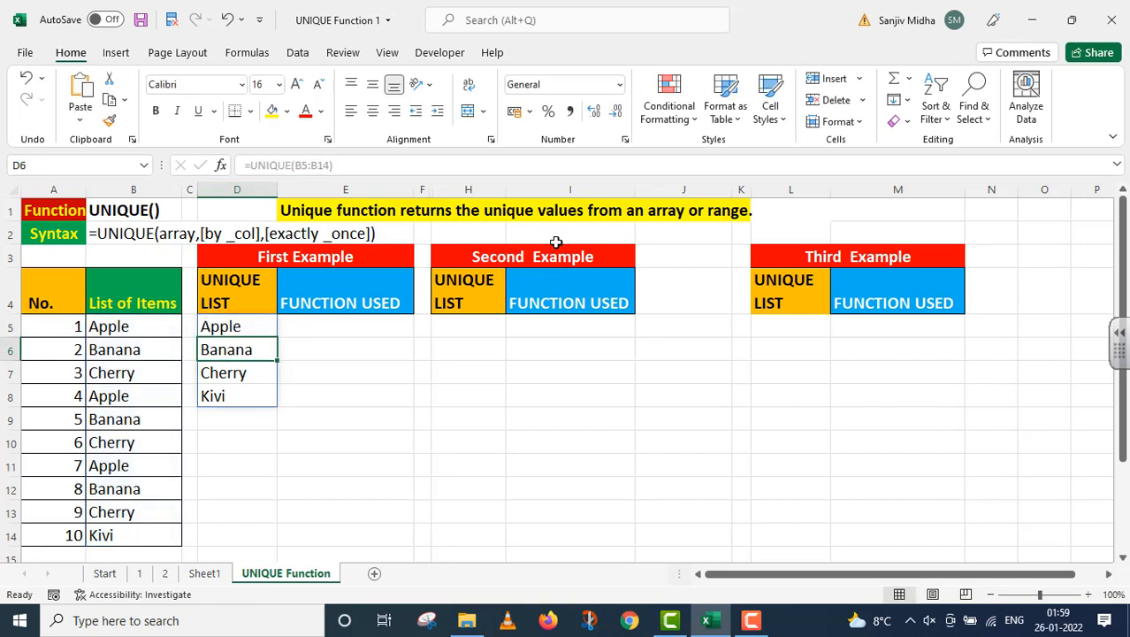
{"action": "double_click", "coordinate": [311, 329]}
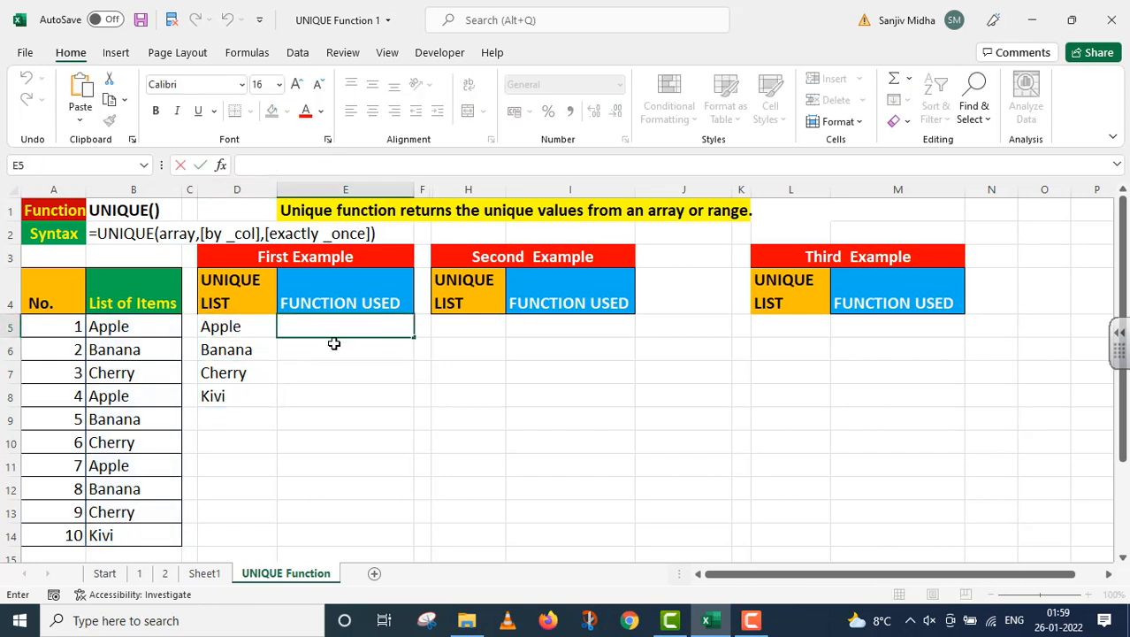
{"action": "key", "text": "ctrl+v"}
{"action": "key", "text": "Home"}
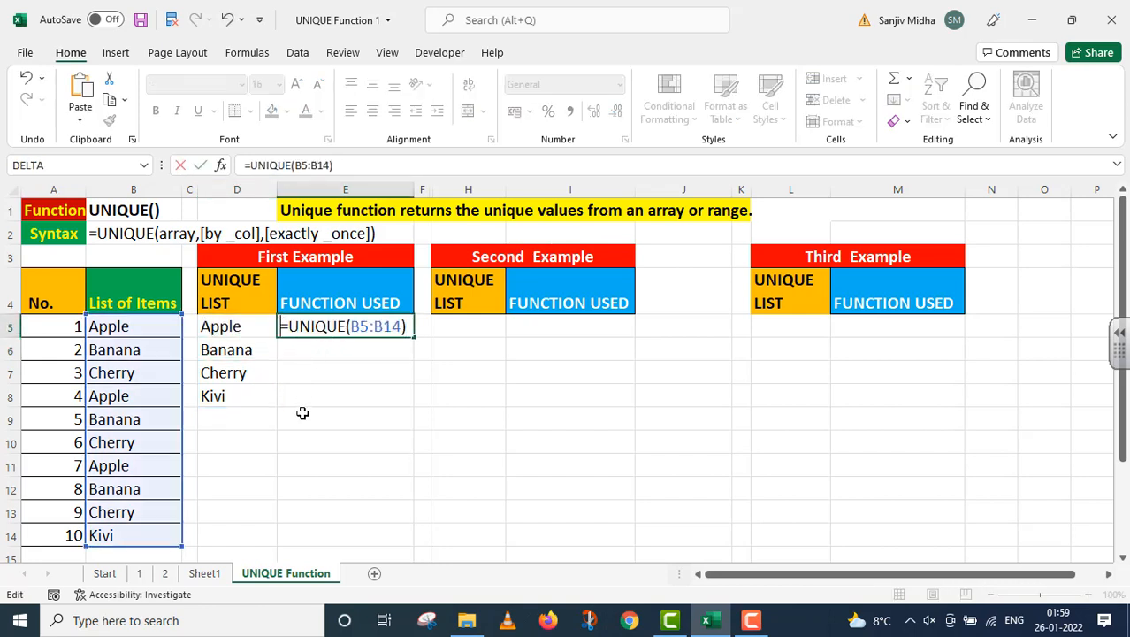
{"action": "type", "text": "'"}
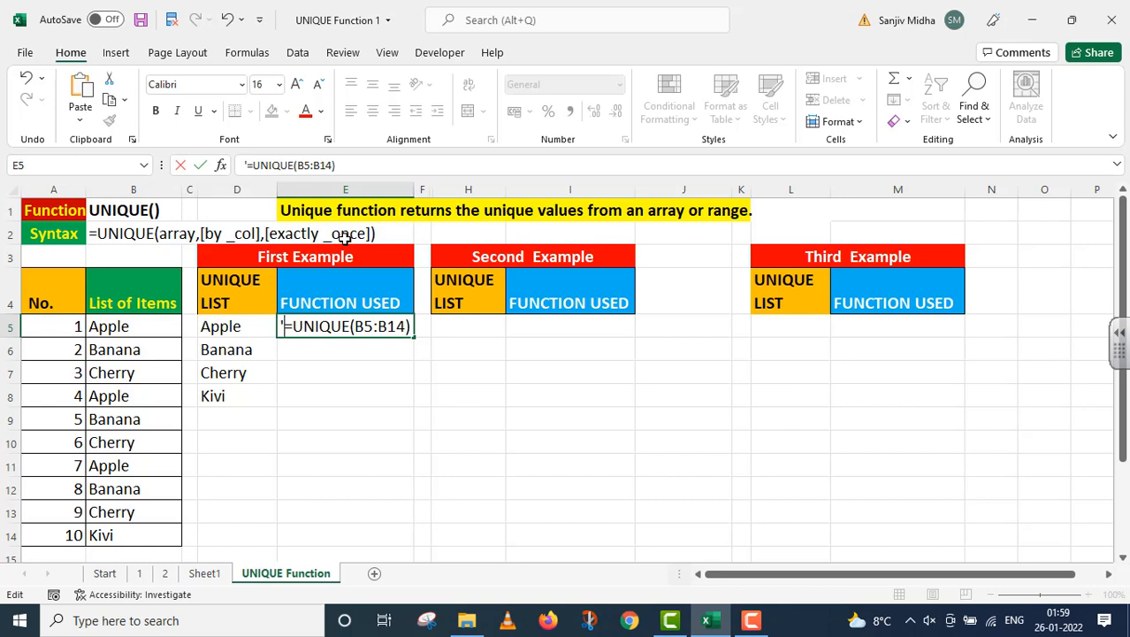
Step: Enter the formula =UNIQUE(B5:B14,FALSE,TRUE) in H5 for the second example's unique list
{"action": "left_click", "coordinate": [469, 327]}
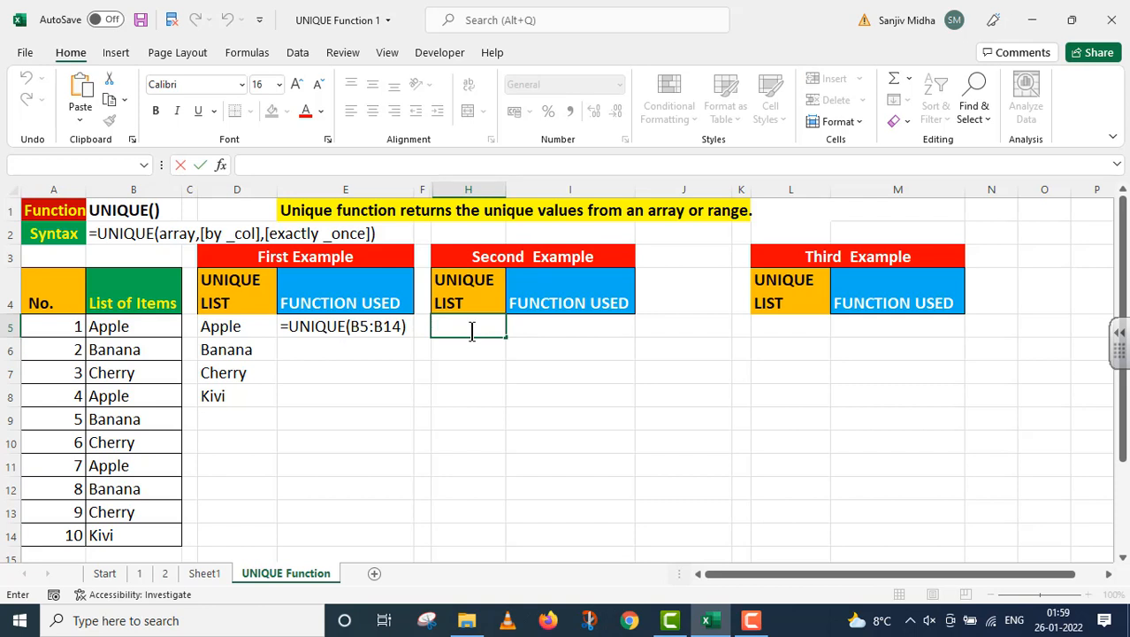
{"action": "type", "text": "="}
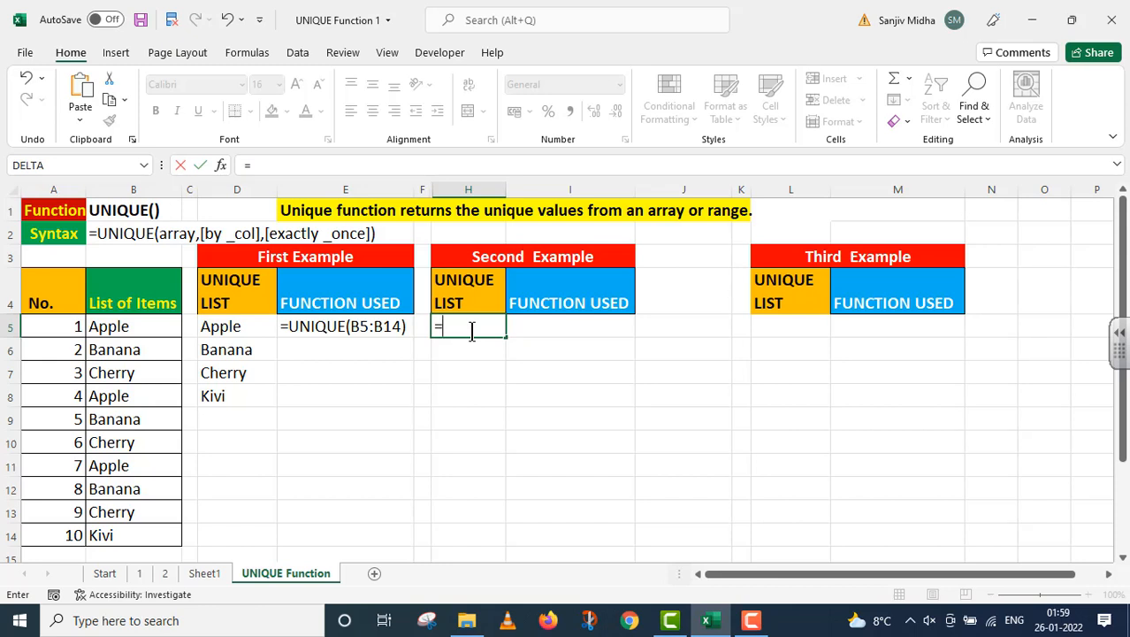
{"action": "type", "text": "UNIQ"}
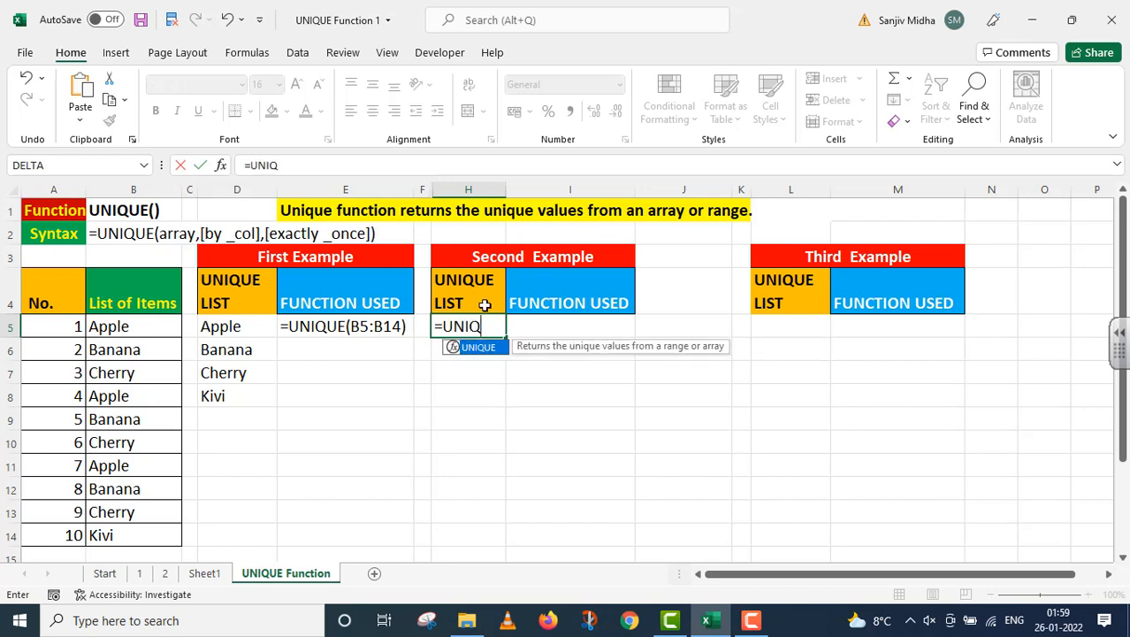
{"action": "double_click", "coordinate": [482, 346]}
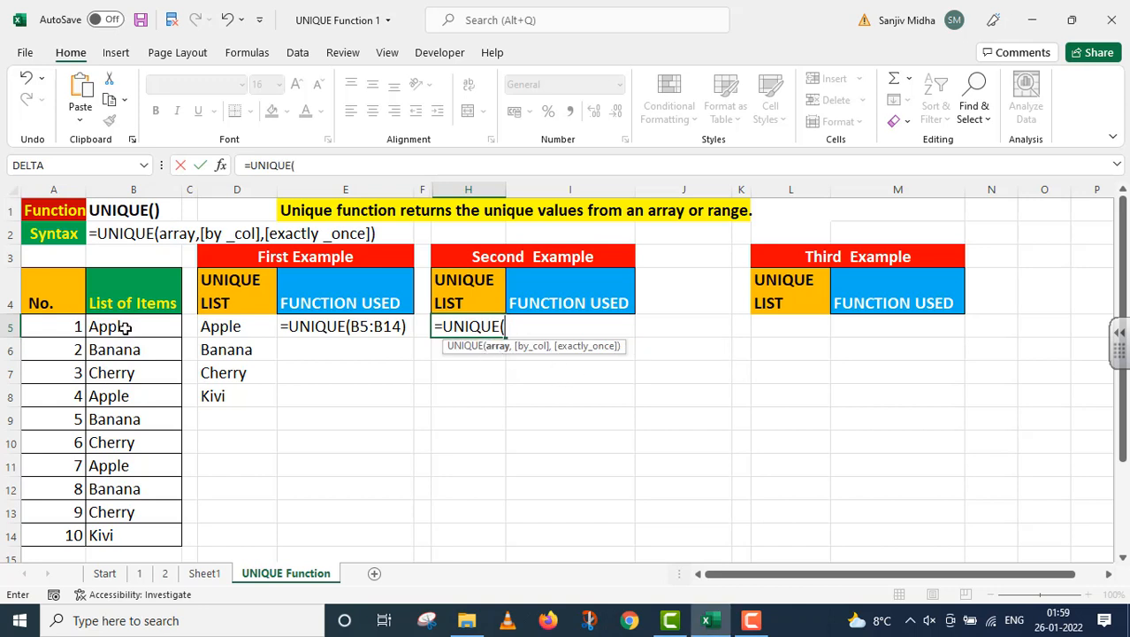
{"action": "left_click_drag", "start_coordinate": [123, 326], "coordinate": [145, 530]}
{"action": "type", "text": ","}
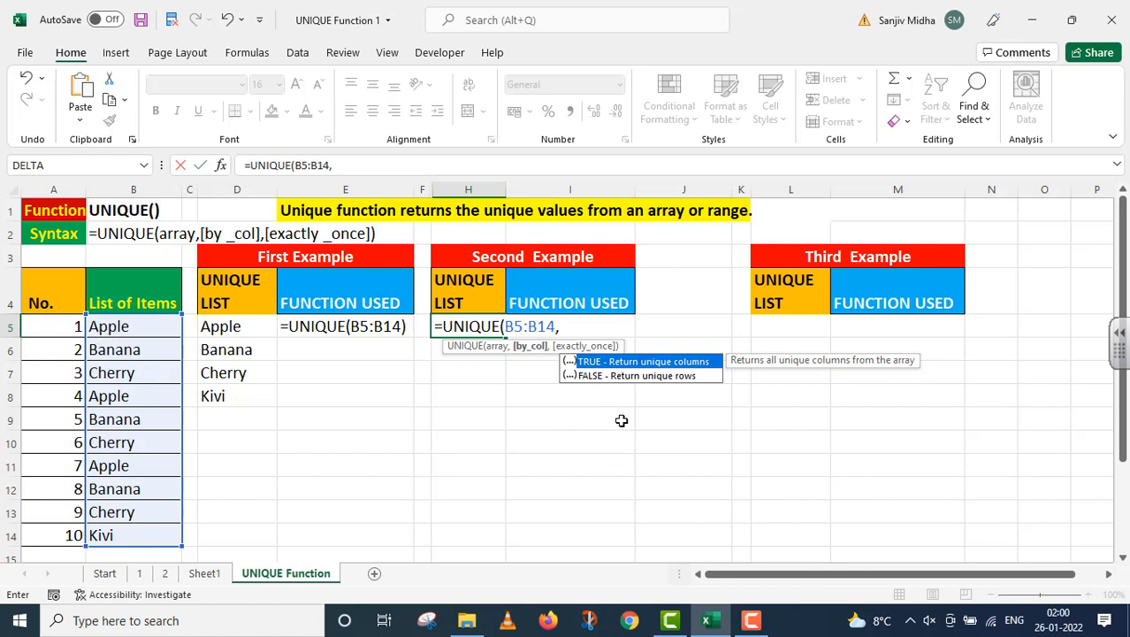
{"action": "double_click", "coordinate": [598, 375]}
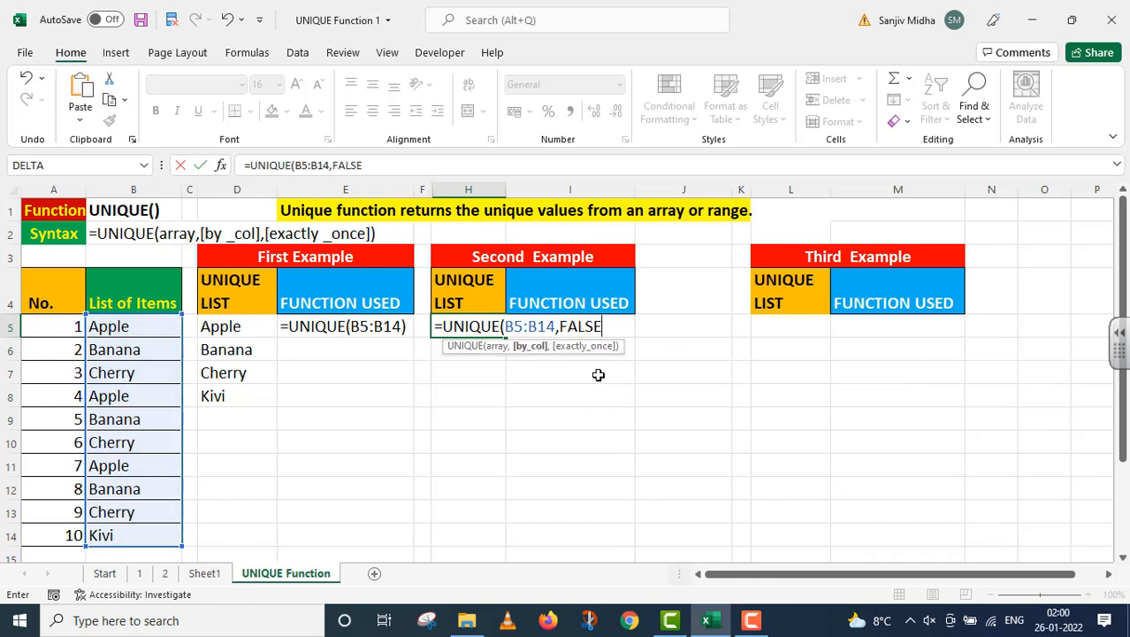
{"action": "type", "text": ","}
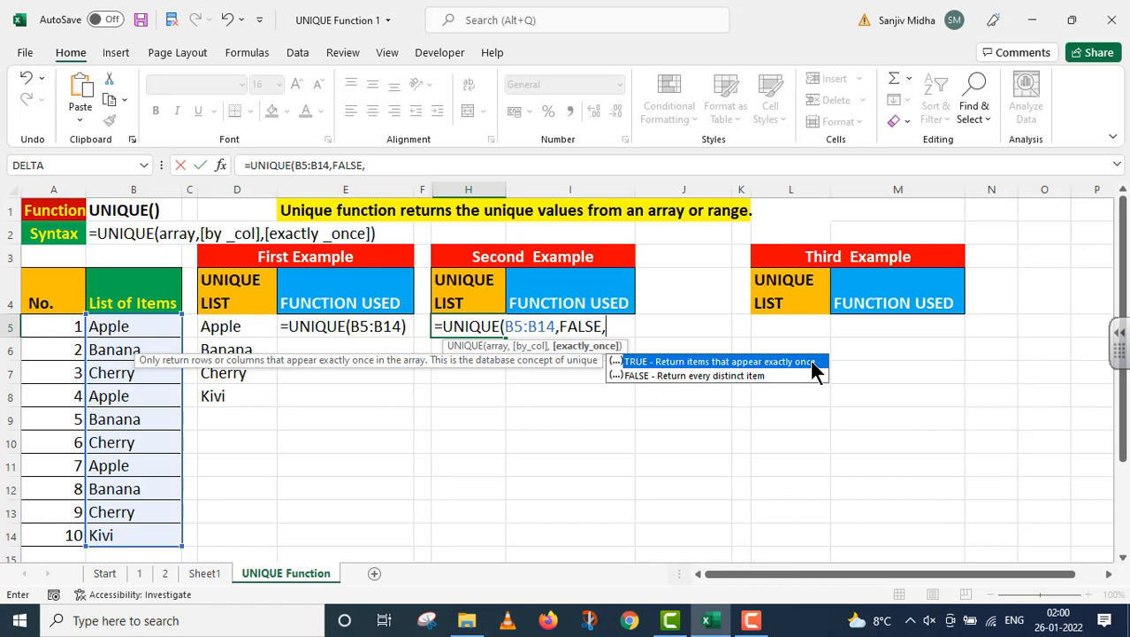
{"action": "double_click", "coordinate": [648, 361]}
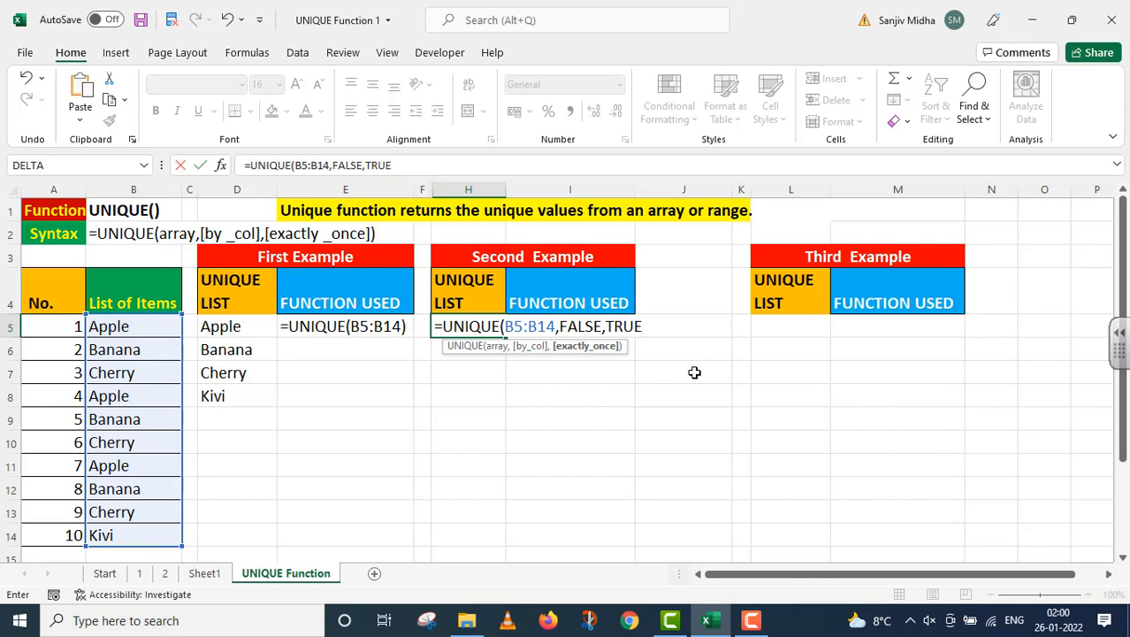
{"action": "type", "text": ")"}
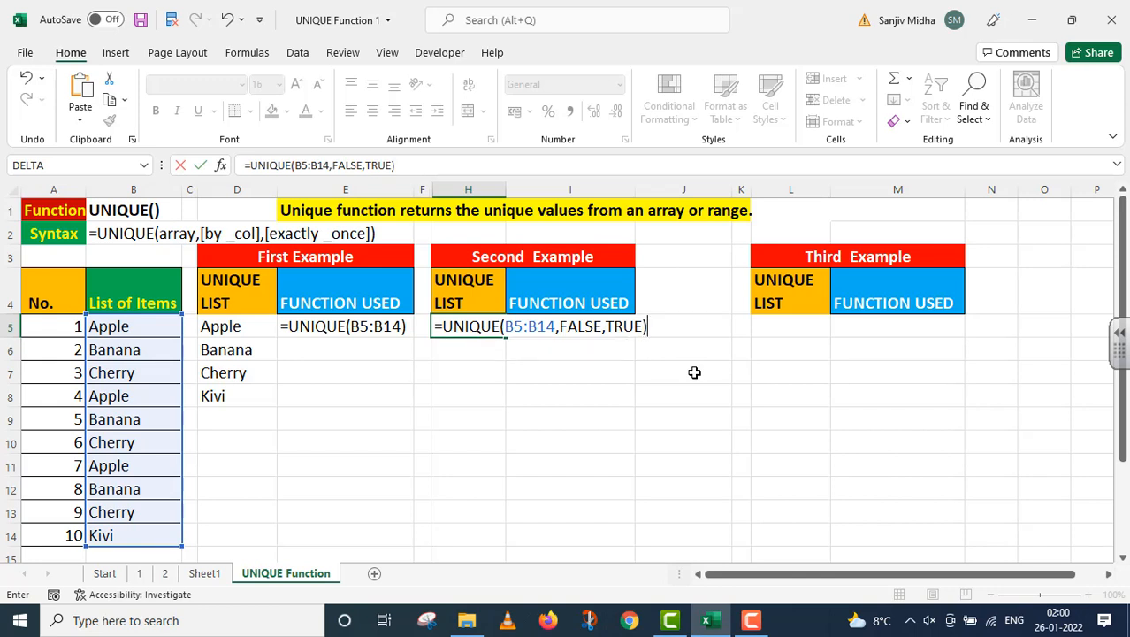
{"action": "key", "text": "Return"}
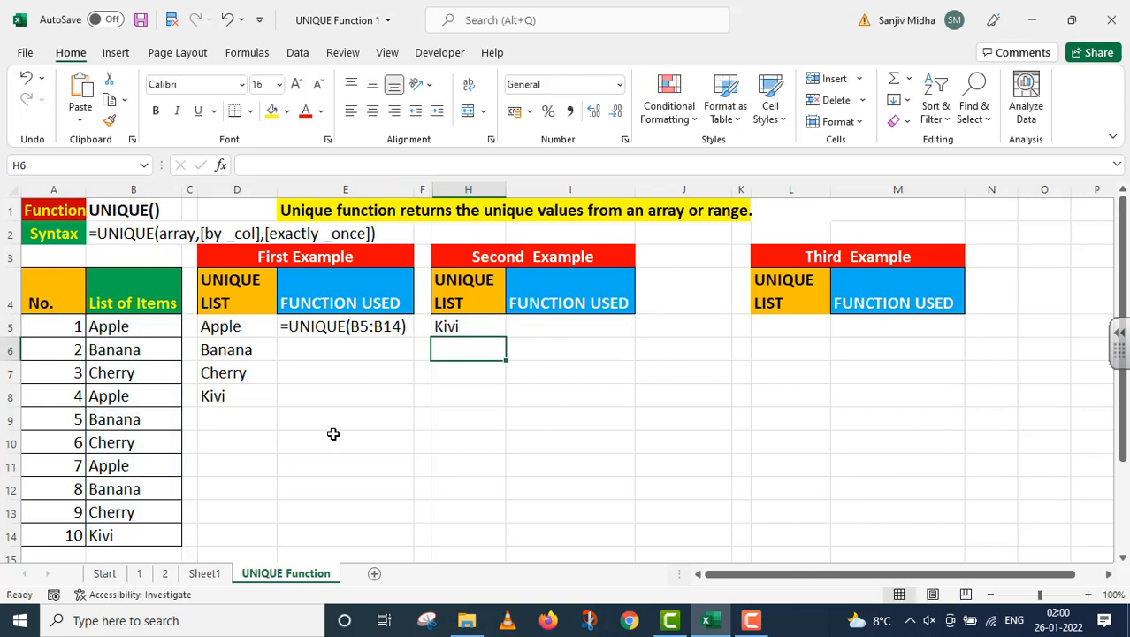
{"action": "left_click", "coordinate": [455, 324]}
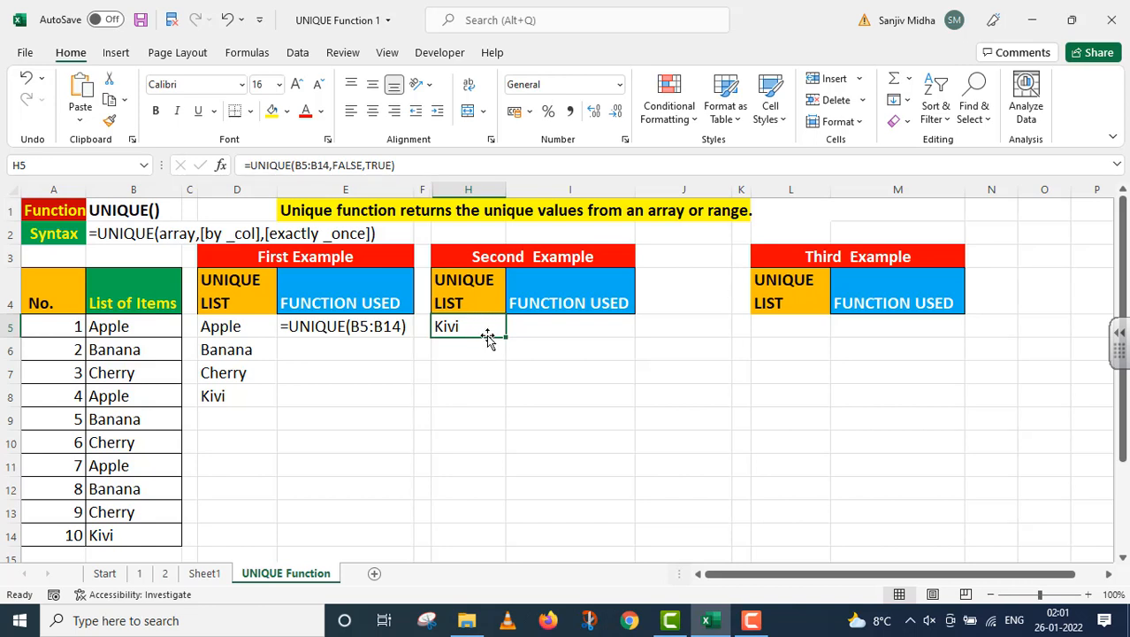
Step: Enter the formula =UNIQUE(B5:B14,FALSE,FALSE) in L5 for the third example's unique list
{"action": "double_click", "coordinate": [766, 328]}
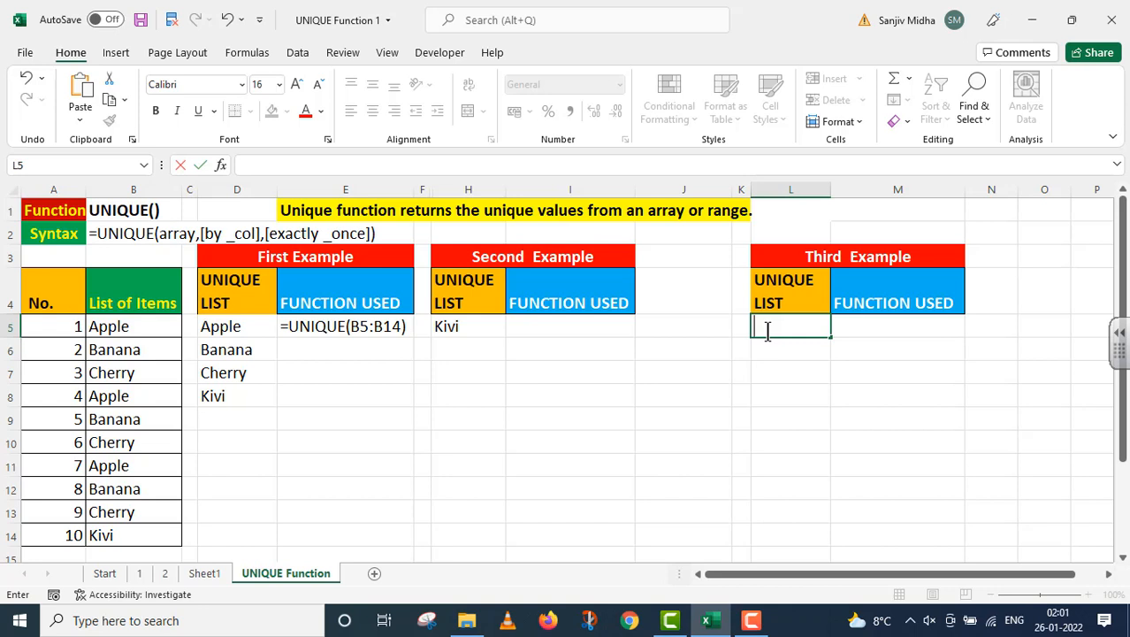
{"action": "type", "text": "="}
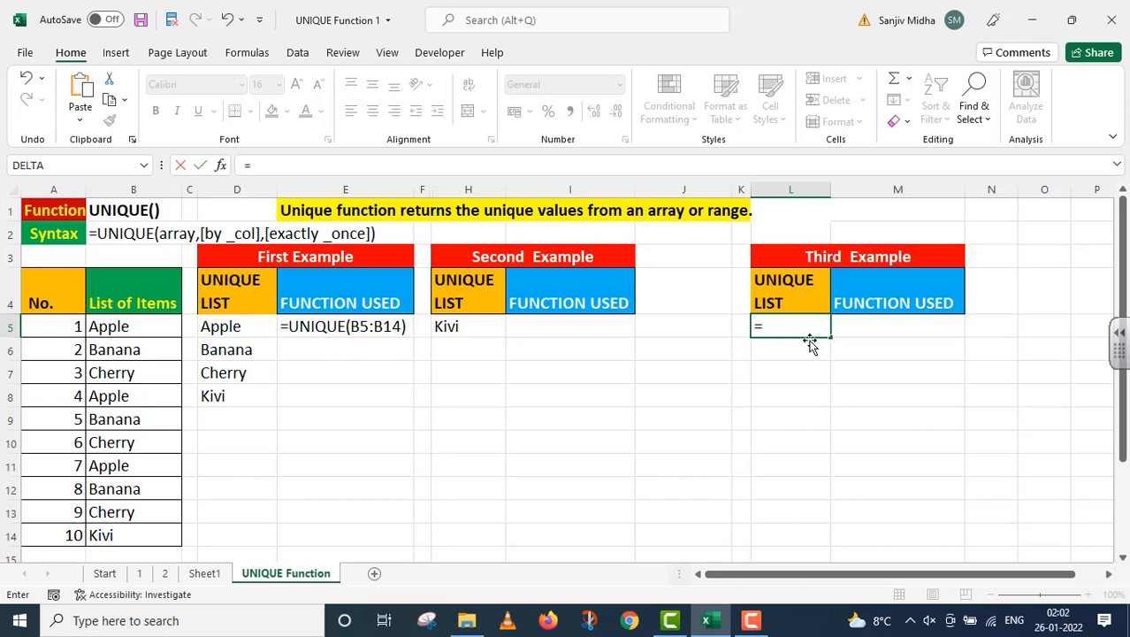
{"action": "type", "text": "UNIQUE"}
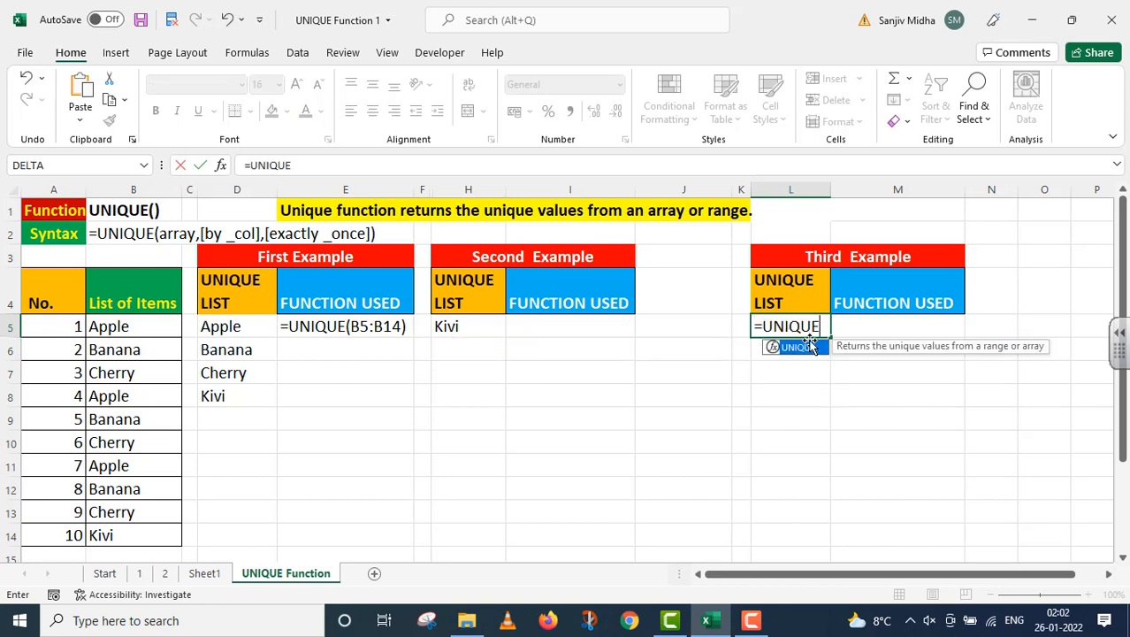
{"action": "double_click", "coordinate": [800, 347]}
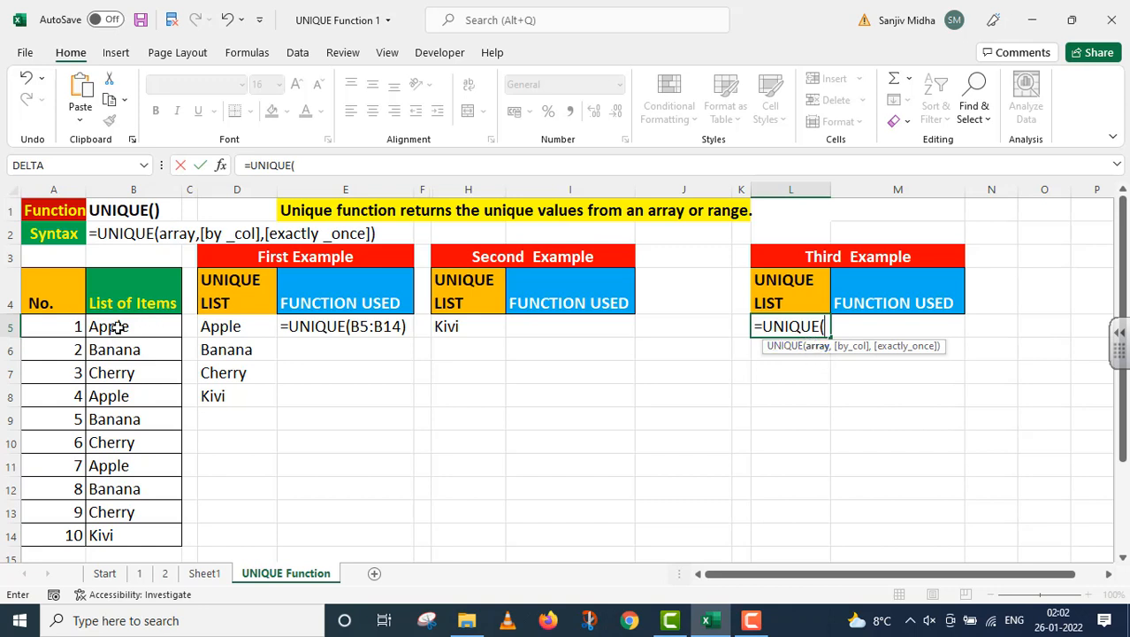
{"action": "left_click_drag", "start_coordinate": [115, 325], "coordinate": [170, 528]}
{"action": "type", "text": ","}
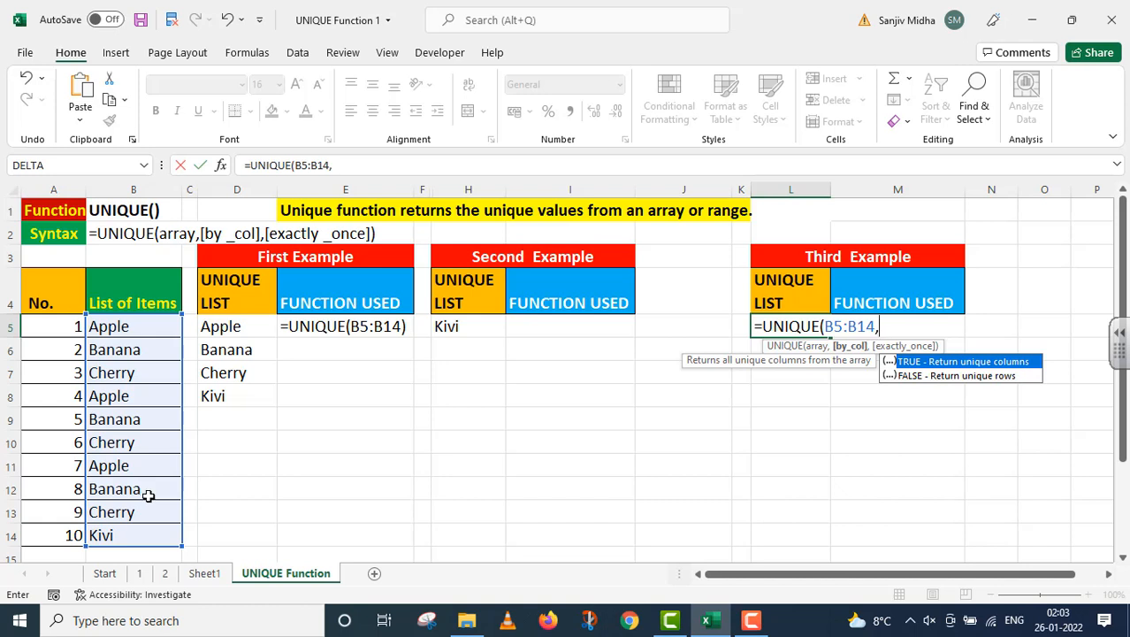
{"action": "left_click", "coordinate": [935, 379]}
{"action": "double_click", "coordinate": [934, 376]}
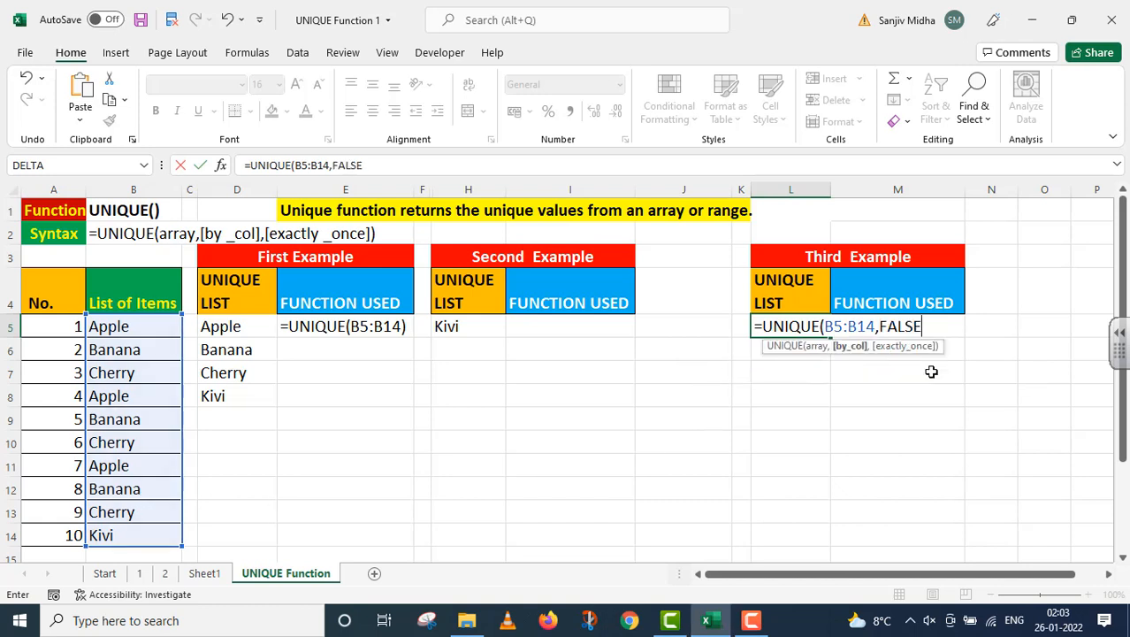
{"action": "type", "text": ","}
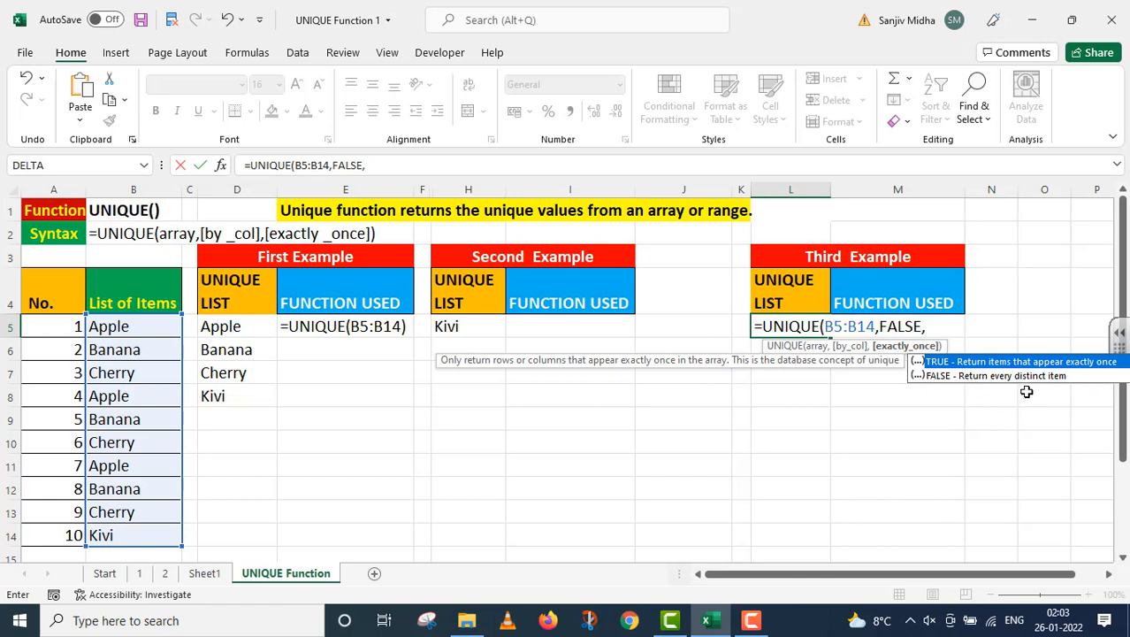
{"action": "double_click", "coordinate": [955, 375]}
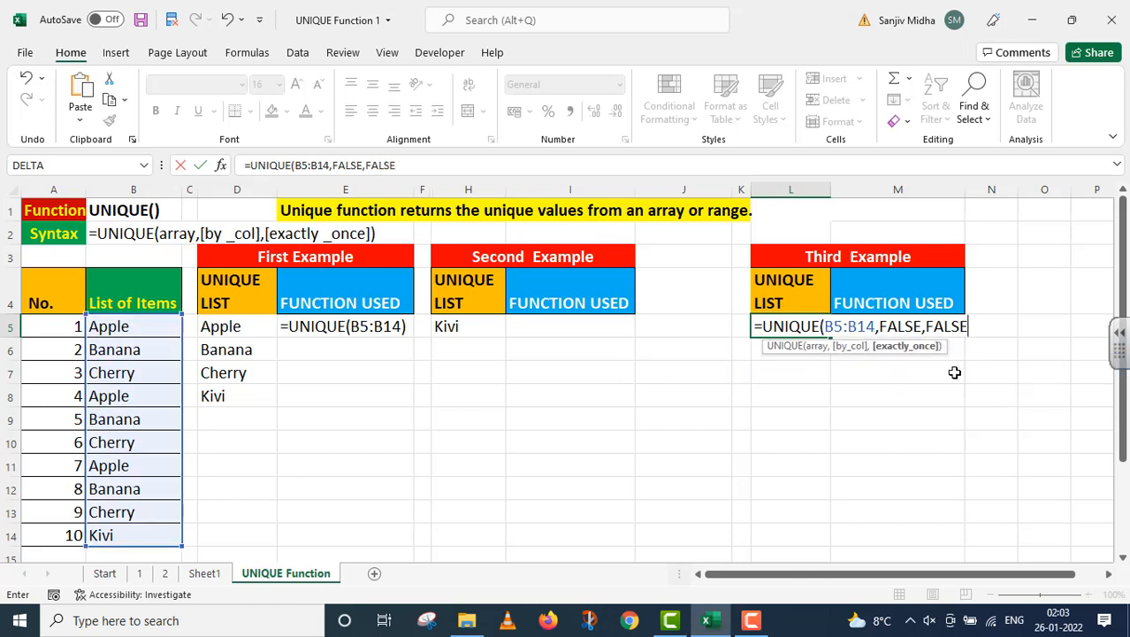
{"action": "type", "text": ")"}
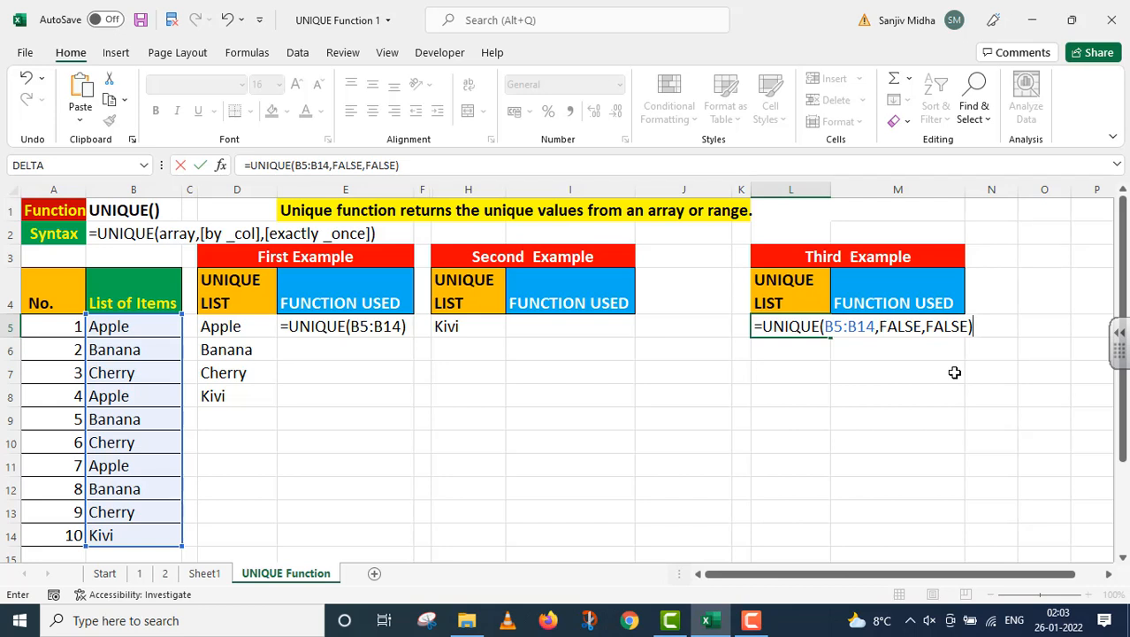
{"action": "key", "text": "Return"}
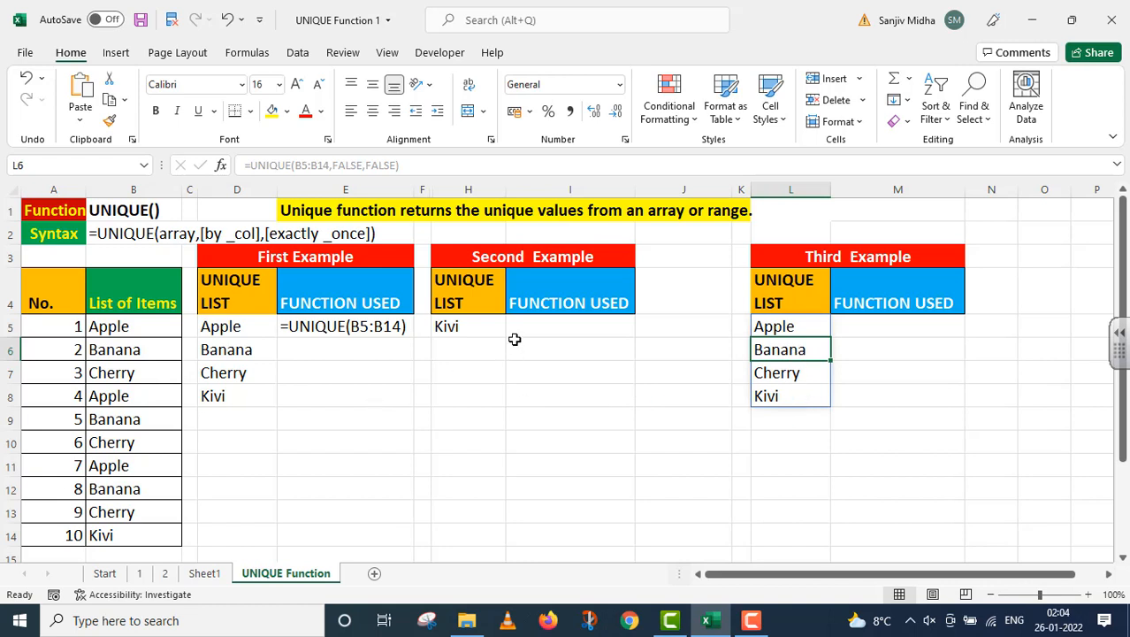
Step: Copy the formula from H5 into I5 as plain text with a leading apostrophe, '=UNIQUE(B5:B14,FALSE,TRUE), to document the function used
{"action": "left_click", "coordinate": [478, 325]}
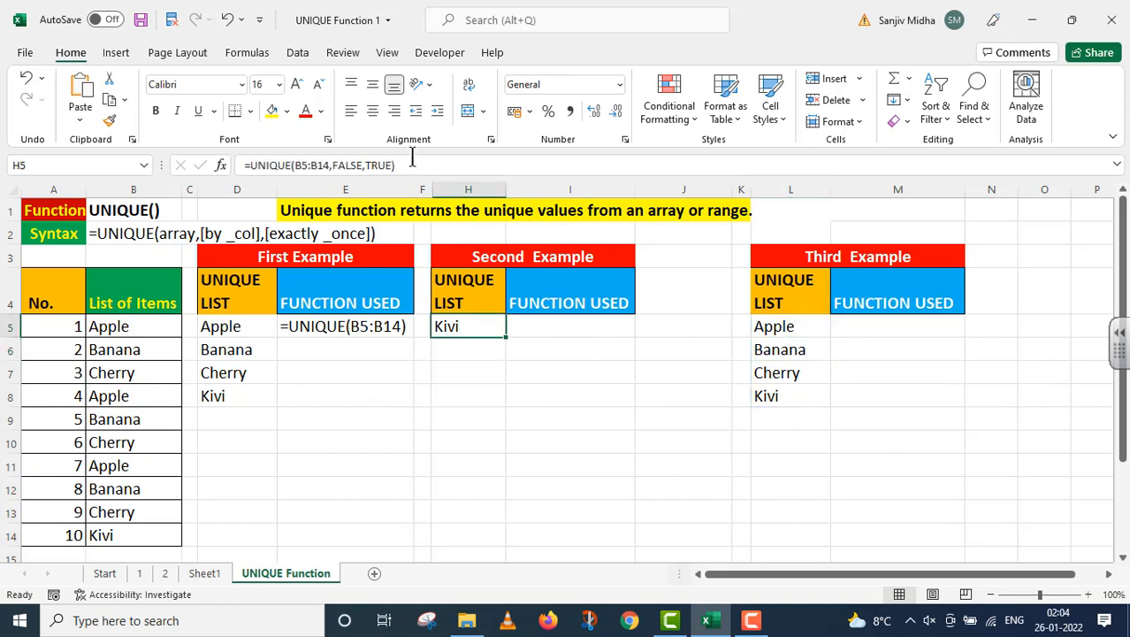
{"action": "left_click", "coordinate": [381, 168]}
{"action": "left_click_drag", "start_coordinate": [396, 167], "coordinate": [232, 166]}
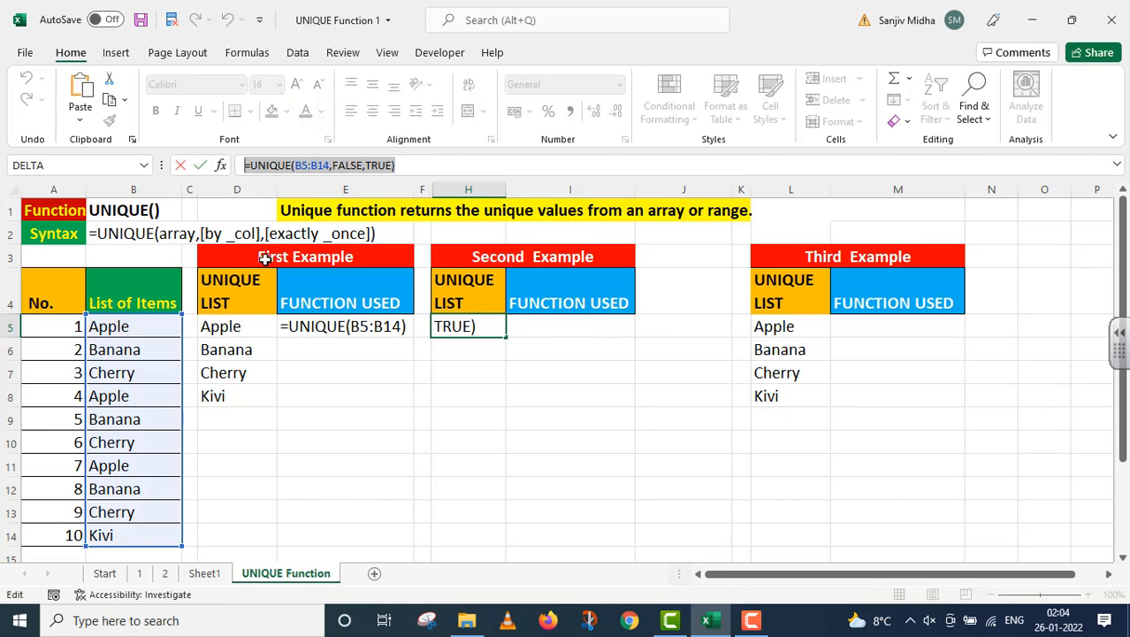
{"action": "key", "text": "ctrl+c"}
{"action": "key", "text": "Return"}
{"action": "left_click", "coordinate": [522, 326]}
{"action": "double_click", "coordinate": [522, 326]}
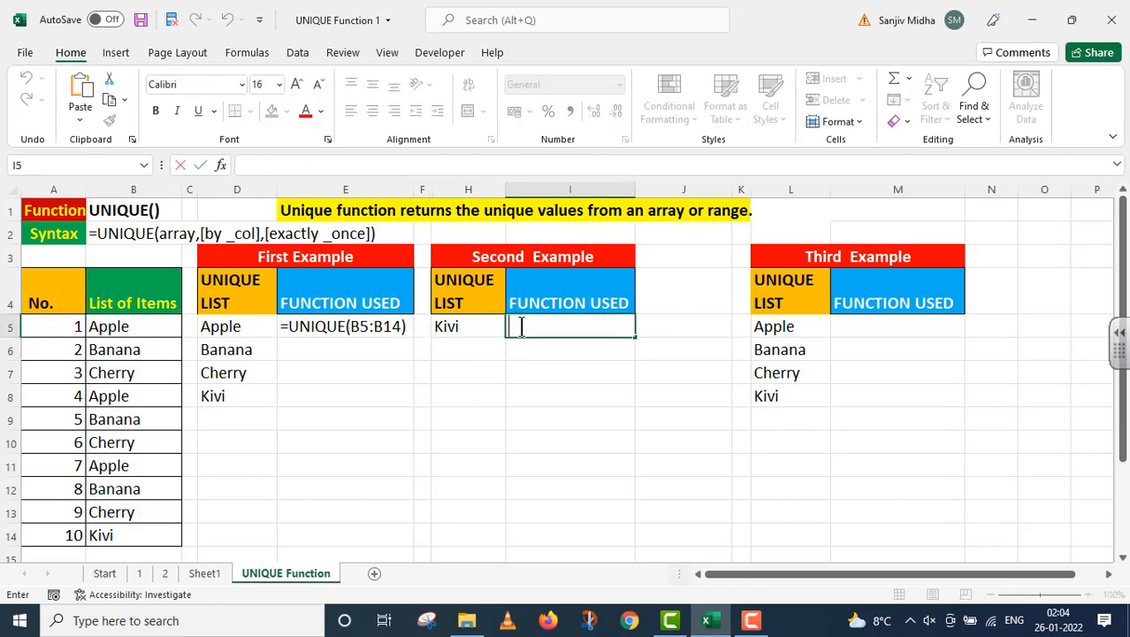
{"action": "key", "text": "ctrl+v"}
{"action": "left_click", "coordinate": [511, 327]}
{"action": "type", "text": "'"}
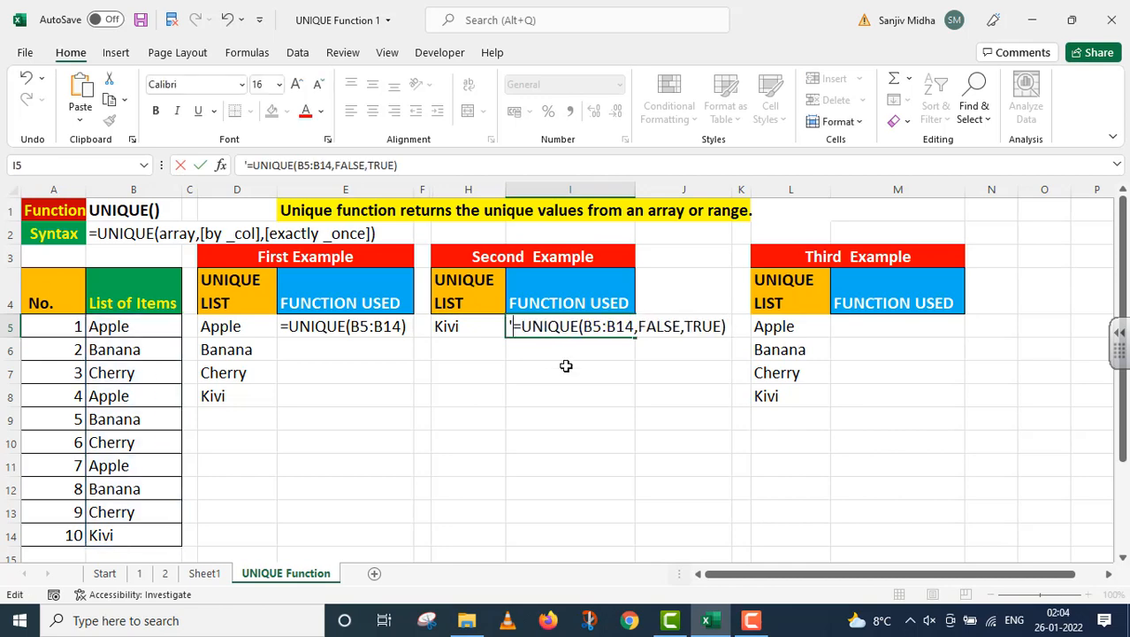
{"action": "left_click", "coordinate": [584, 387]}
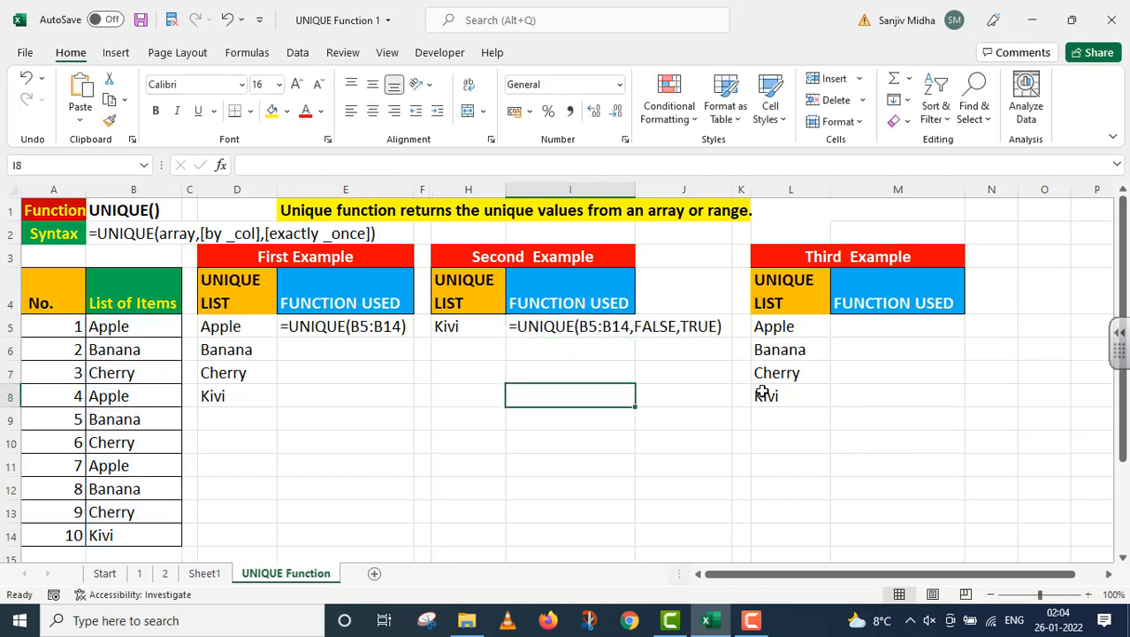
Step: Copy the formula from L5 into M5 as plain text with a leading apostrophe, '=UNIQUE(B5:B14,FALSE,FALSE), to document the function used
{"action": "left_click", "coordinate": [788, 327]}
{"action": "left_click_drag", "start_coordinate": [401, 167], "coordinate": [218, 177]}
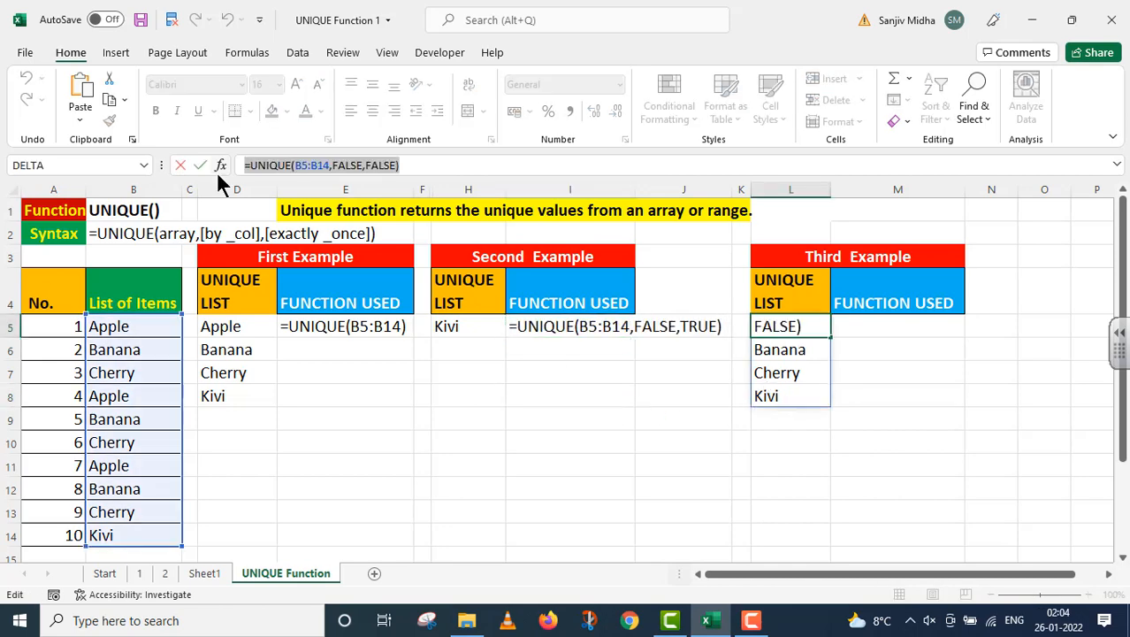
{"action": "key", "text": "Return"}
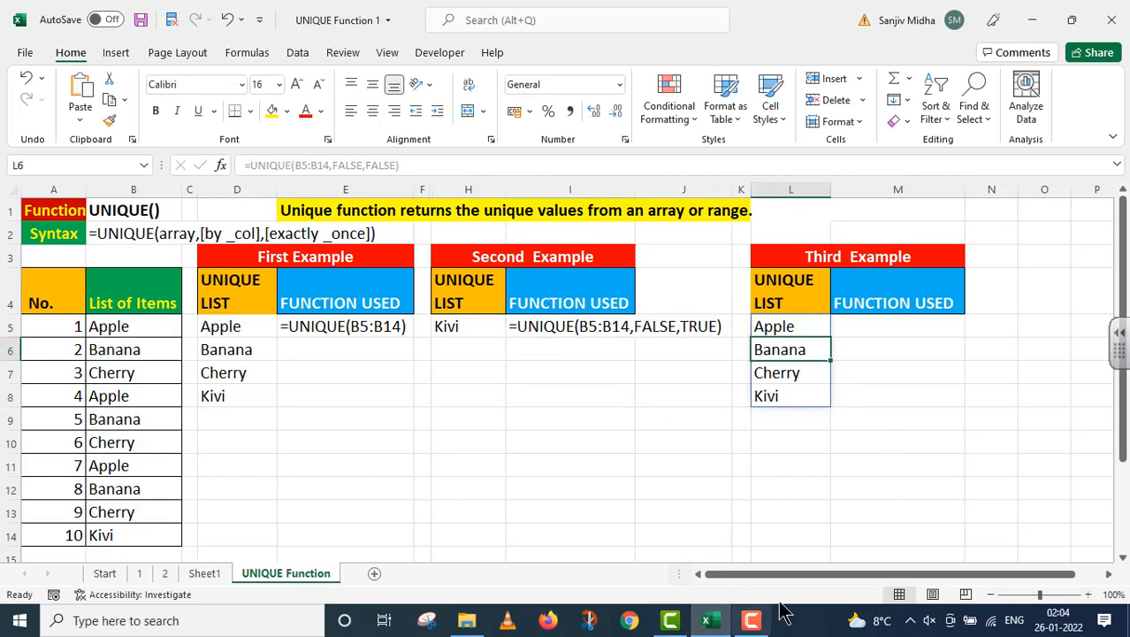
{"action": "type", "text": "=UNIQUE(B5:B14,FALSE,FALSE)"}
{"action": "left_click", "coordinate": [835, 334]}
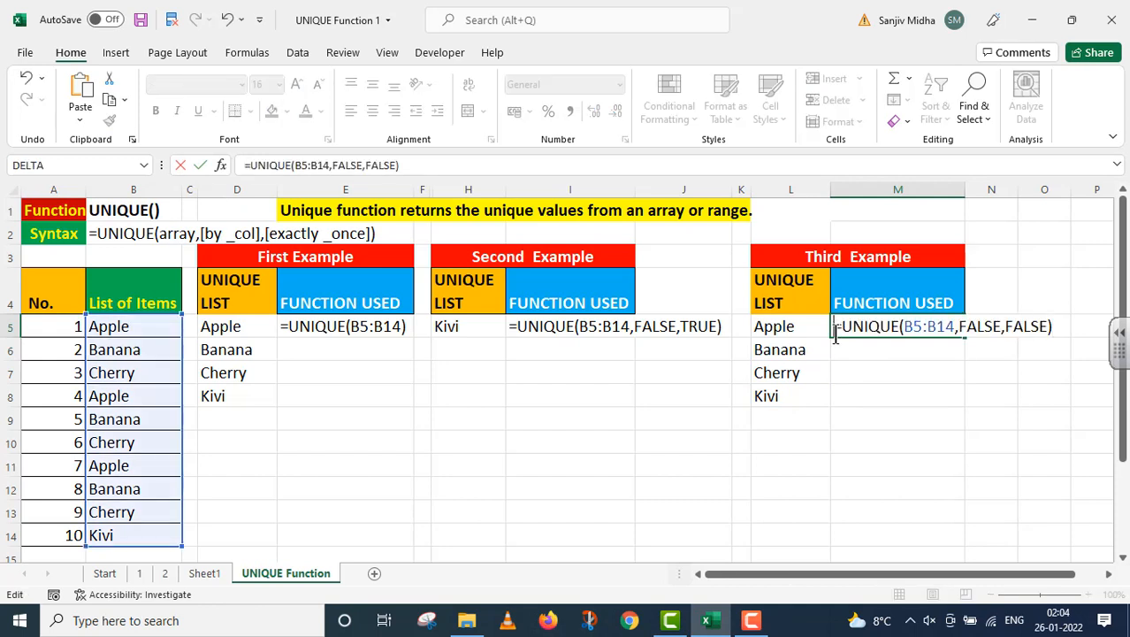
{"action": "type", "text": "'"}
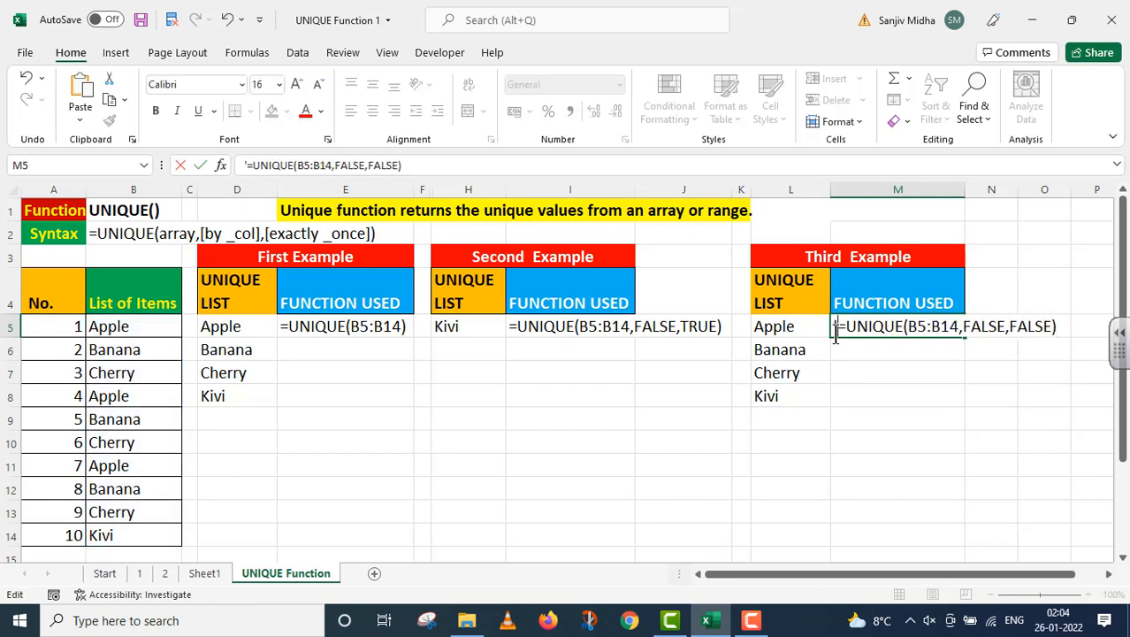